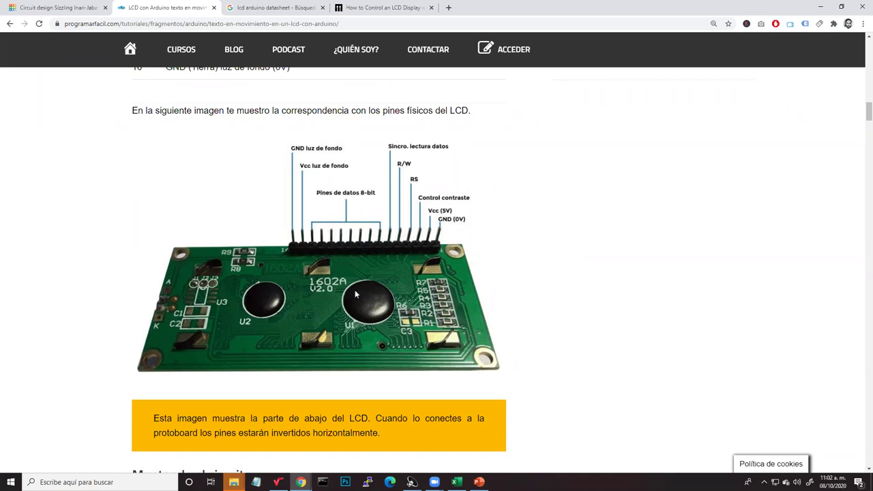
Review the required materials list and the Arduino-to-LCD wiring diagram in the "Montando el circuito" section.
scroll(322, 290, down, 3)
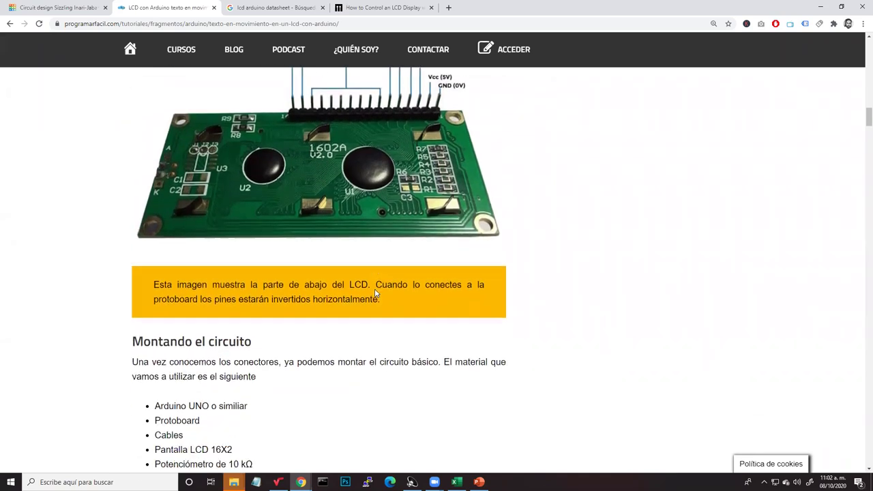
scroll(285, 303, down, 2)
scroll(288, 302, up, 1)
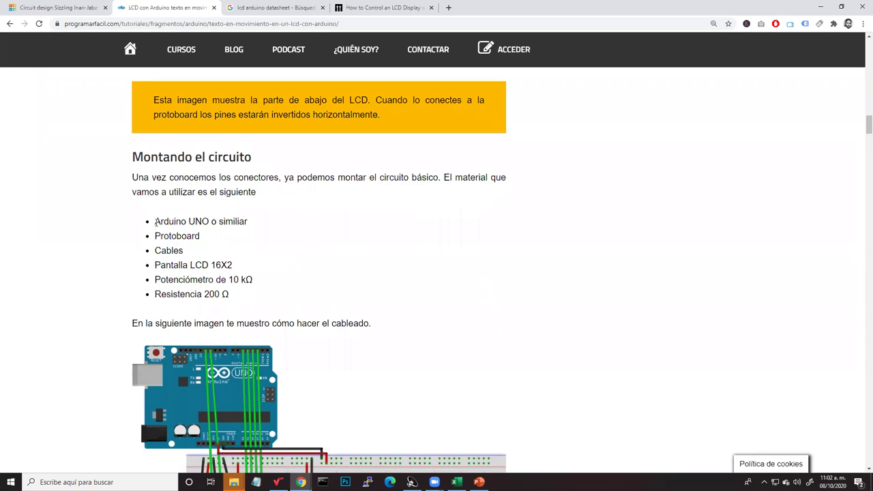
drag(155, 221, 260, 221)
drag(205, 236, 139, 242)
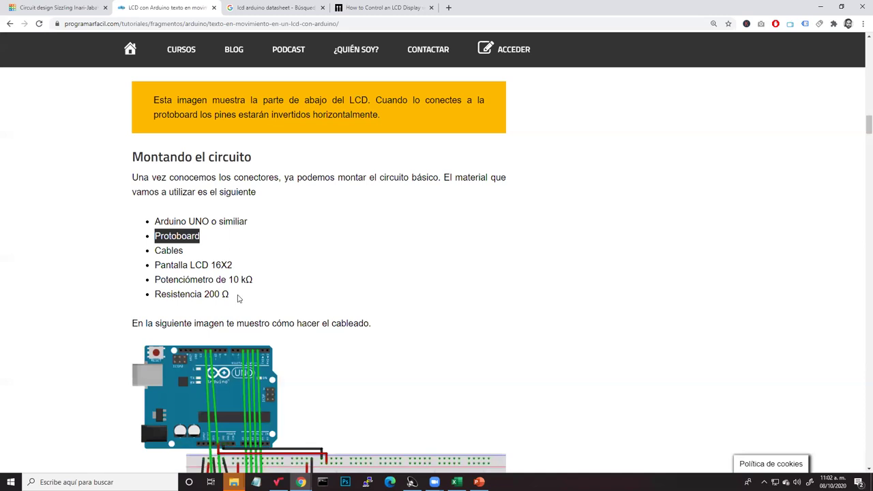
scroll(237, 298, down, 3)
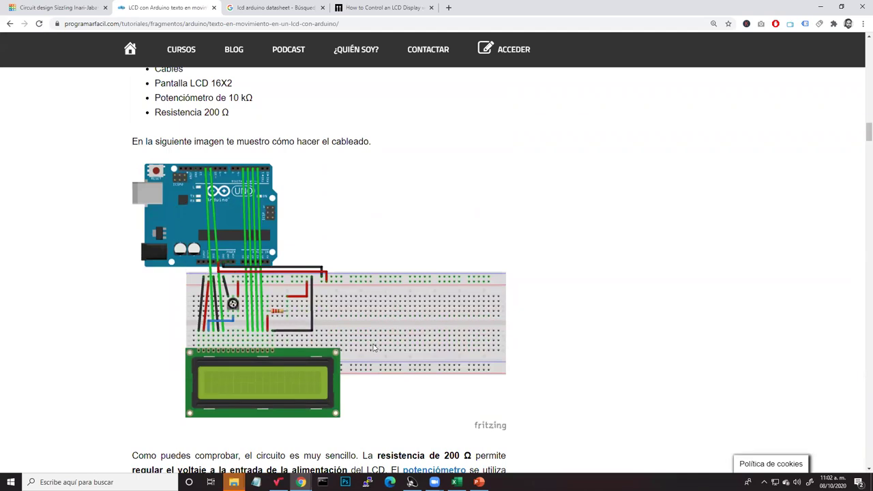
scroll(355, 351, up, 1)
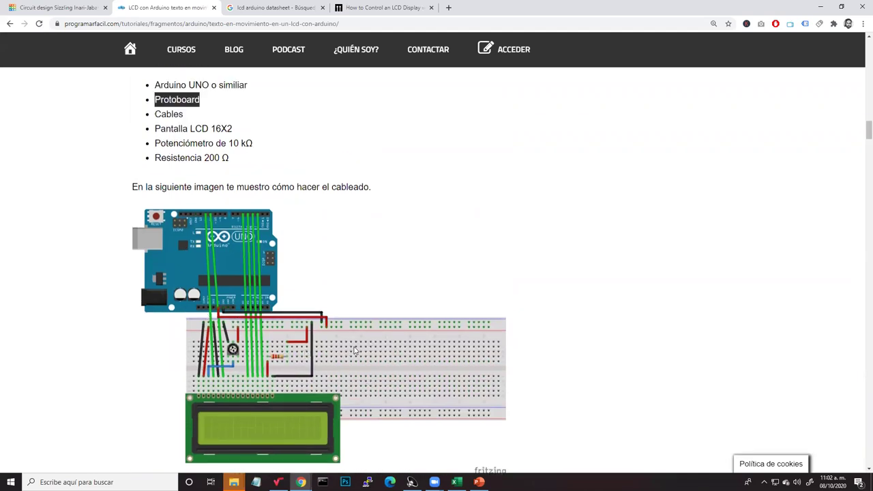
scroll(354, 350, down, 2)
scroll(355, 350, up, 3)
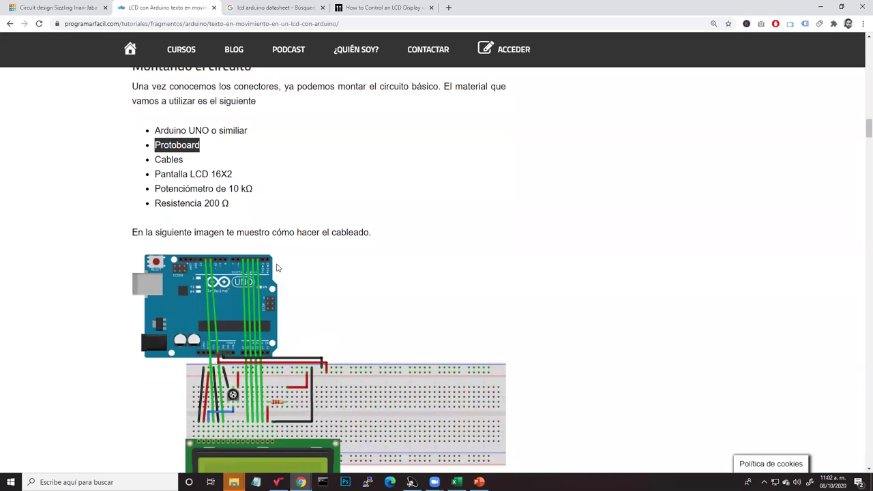
scroll(278, 267, down, 1)
Switch to the Tinkercad circuit and rename the design as "Práctica LCD - 1ro de Preparatoria".
key(ctrl+shift+Tab)
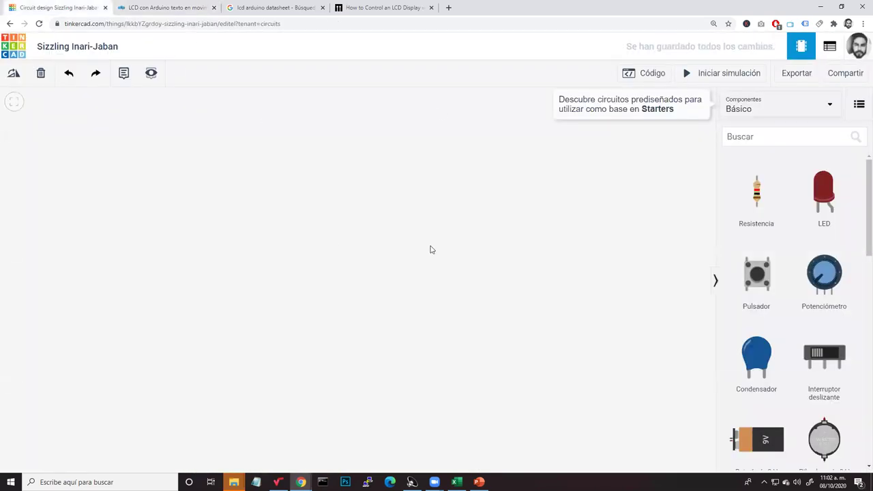
click(91, 42)
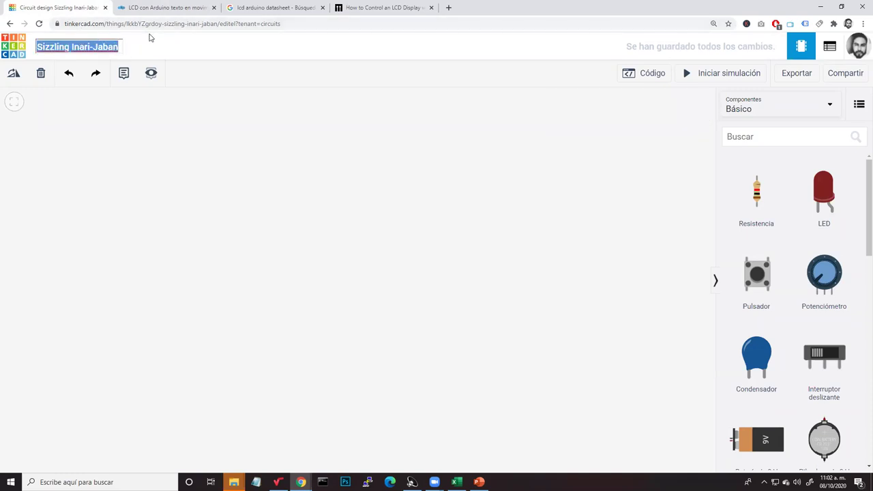
click(168, 54)
click(82, 48)
text(Práctica LCD)
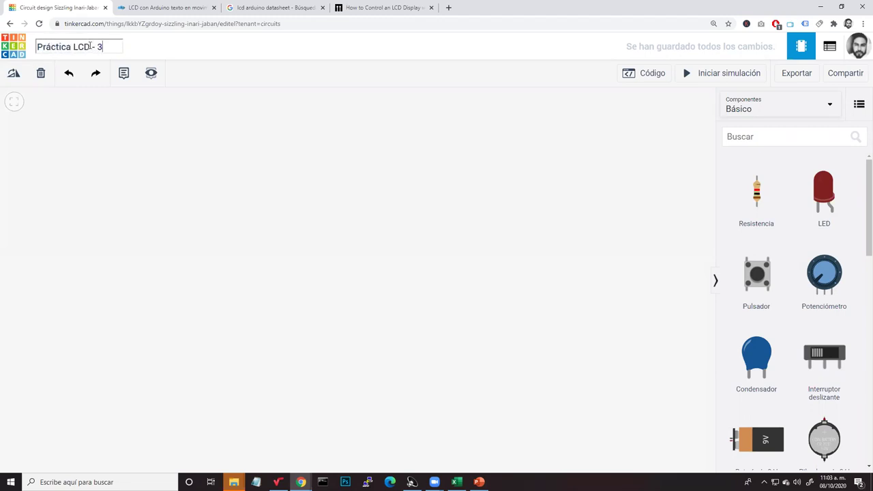
text( - 1ro de Preparaotire)
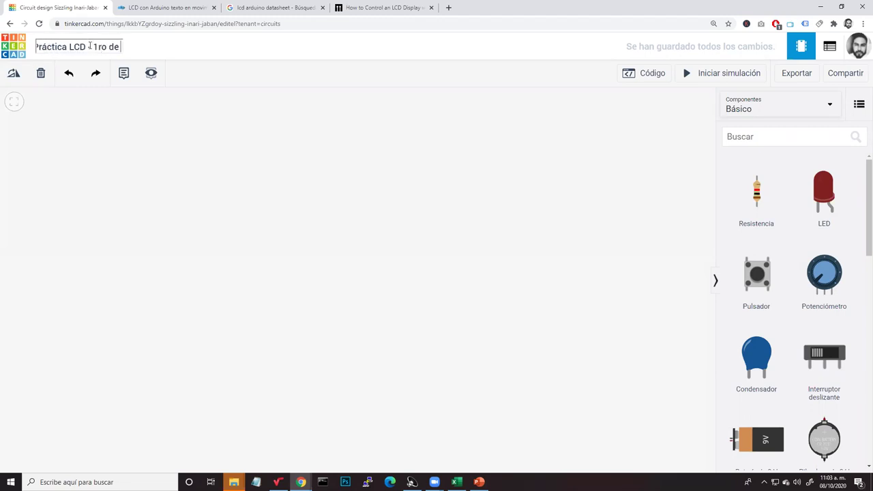
key(BackSpace)
key(BackSpace)
key(BackSpace)
key(BackSpace)
key(BackSpace)
text(toria)
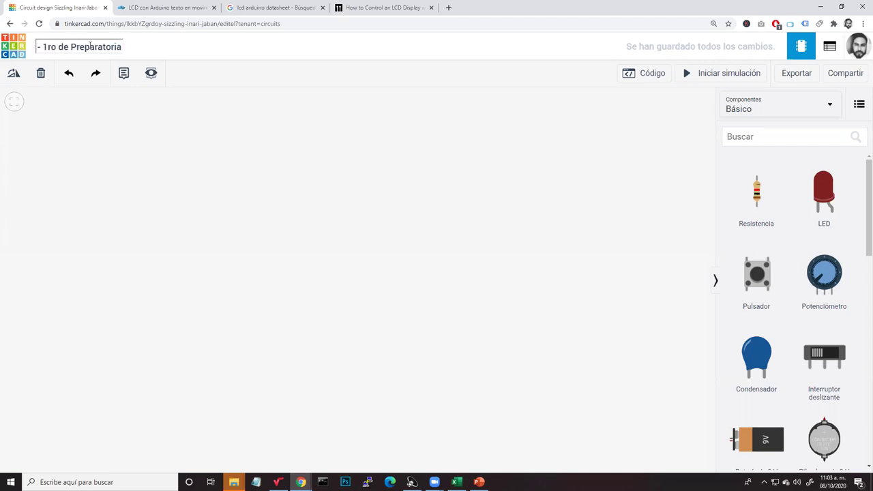
click(154, 206)
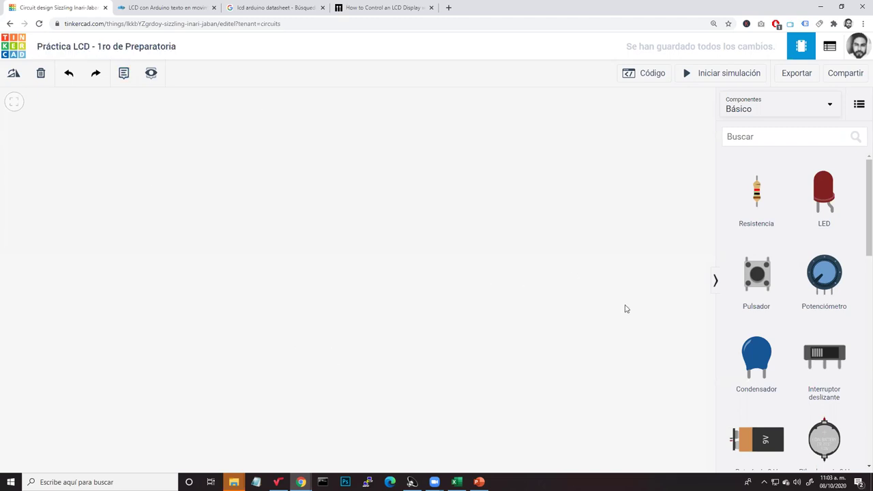
Add a small breadboard (Placa de pruebas pequeña) to the empty workplane.
scroll(740, 334, down, 5)
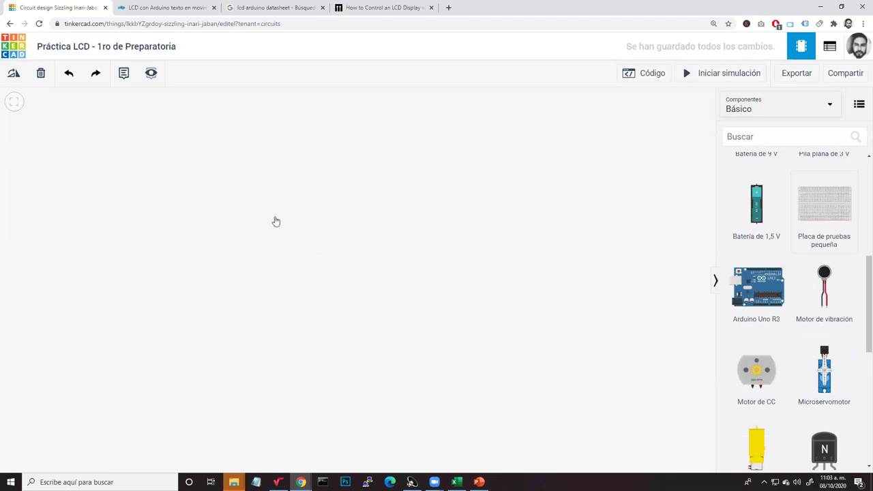
click(285, 207)
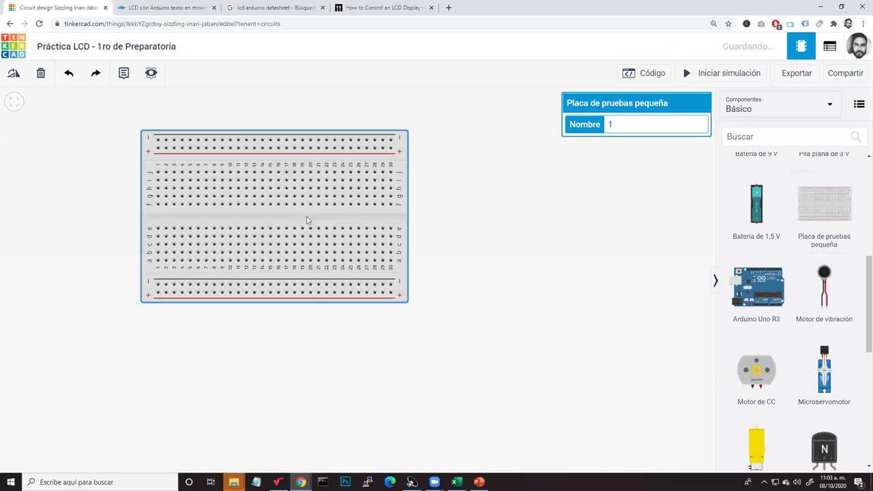
scroll(307, 220, down, 2)
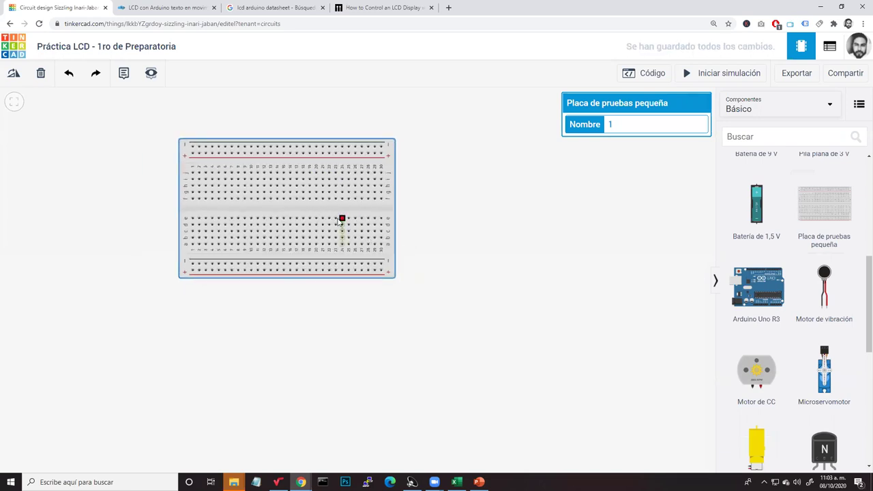
scroll(341, 219, up, 1)
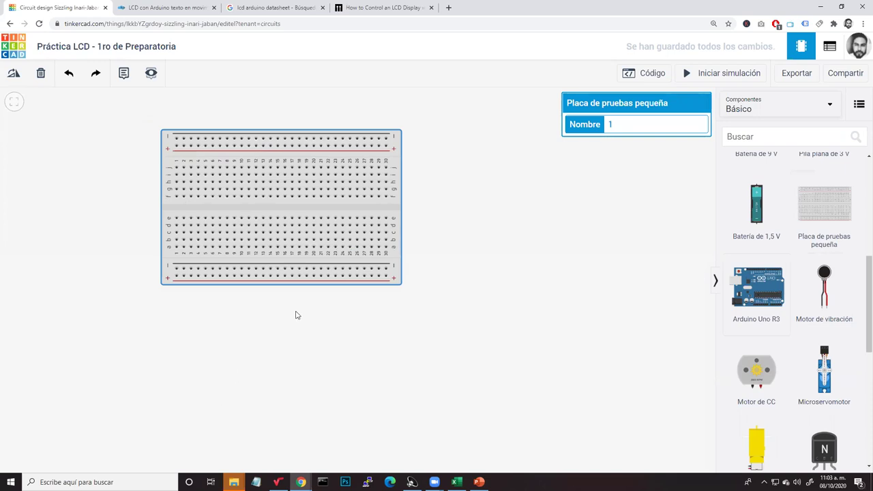
Place an Arduino Uno R3 below the breadboard and shift the breadboard farther up from it.
key(ctrl+z)
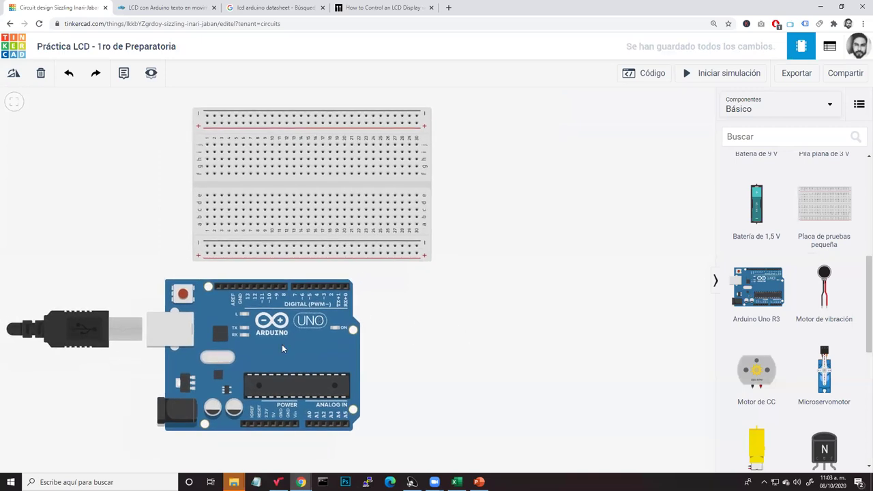
click(248, 347)
key(ctrl+z)
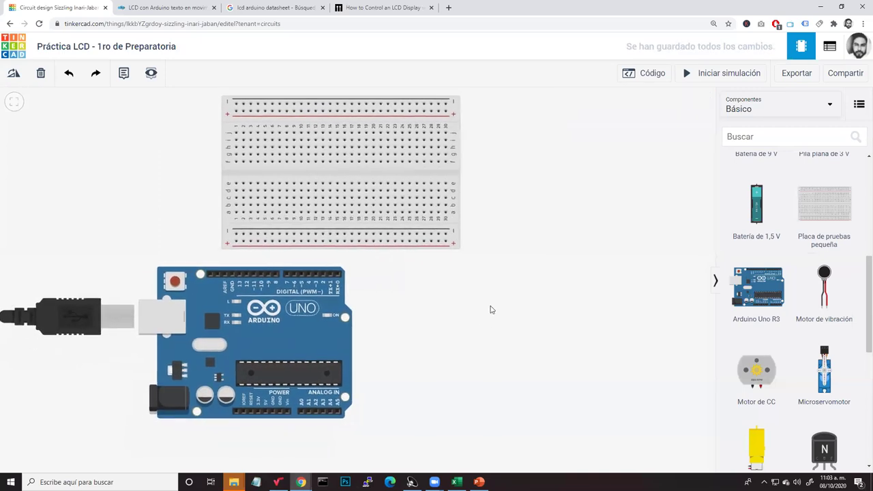
drag(394, 175, 408, 151)
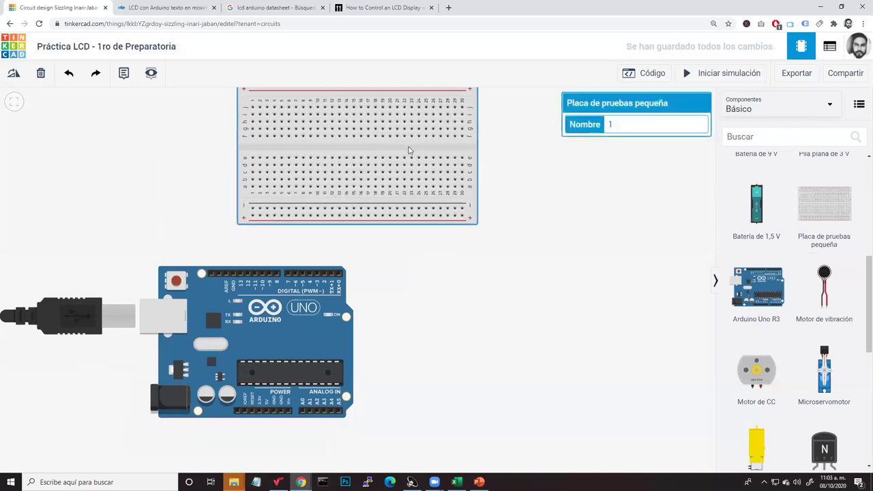
click(455, 341)
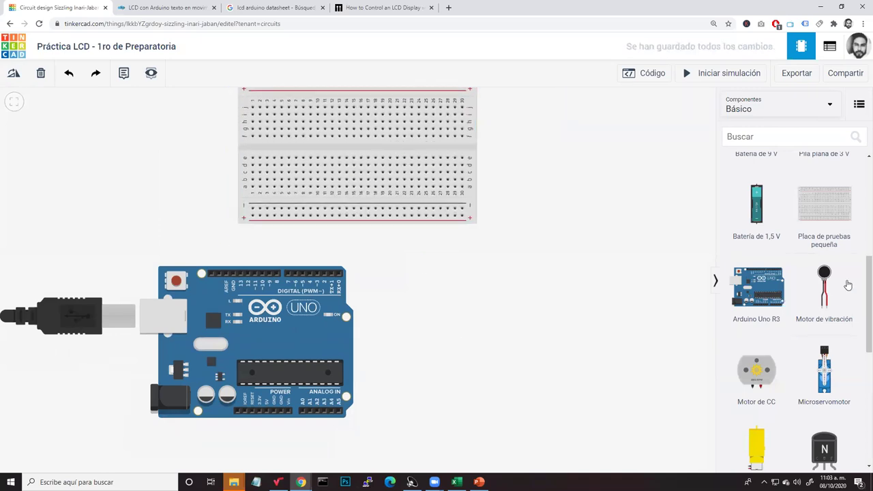
Look for the LCD among the basic components and switch the component library from Básico to Todos.
scroll(826, 310, down, 3)
scroll(825, 315, down, 3)
scroll(824, 318, up, 8)
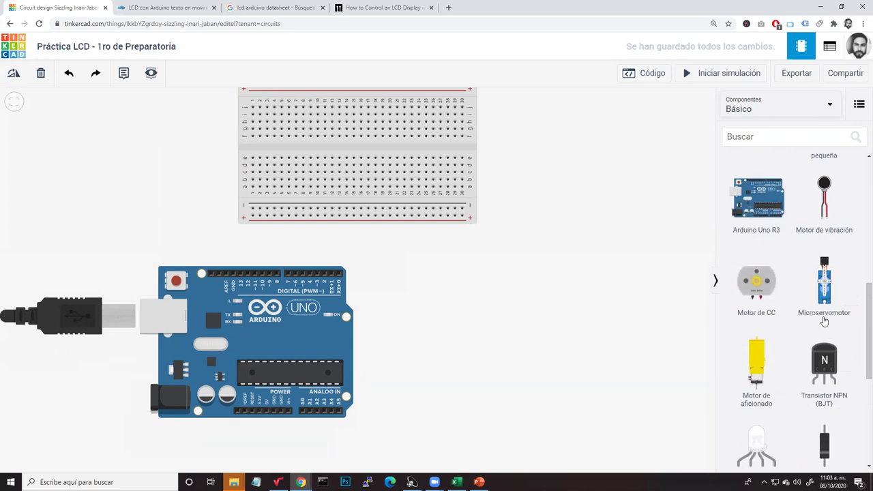
click(756, 109)
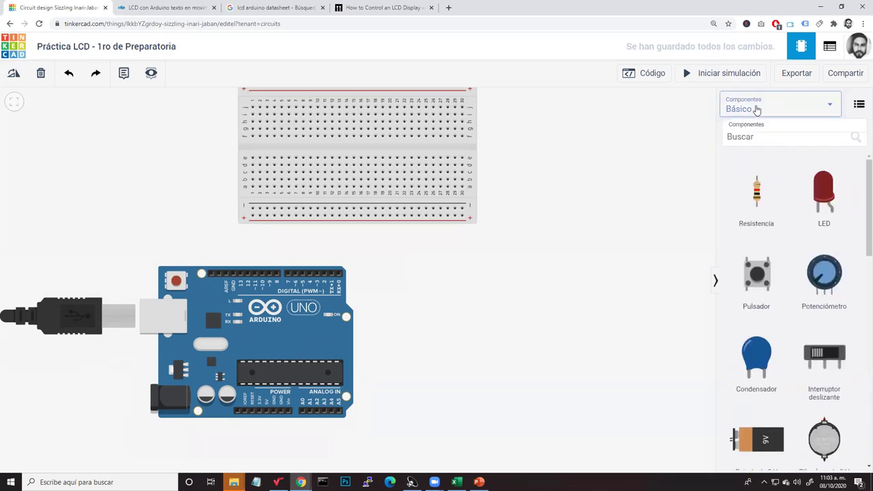
click(759, 155)
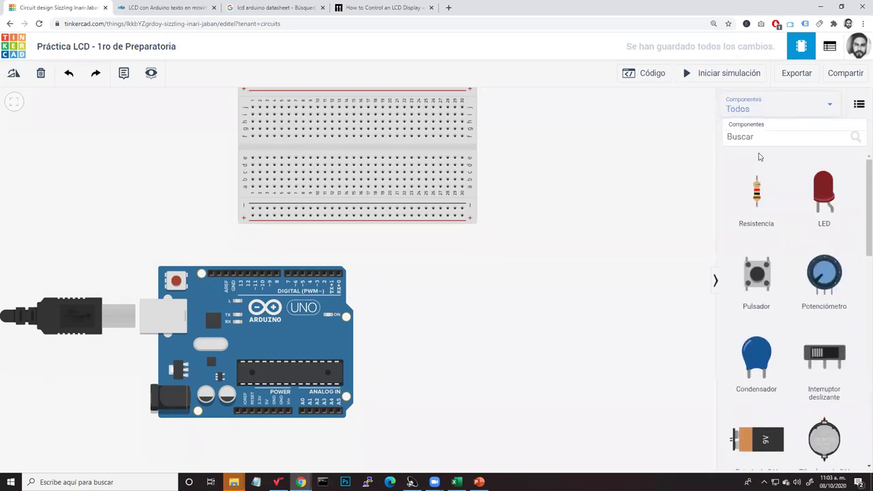
Find the LCD 16 x 2 among the output components and place it to the right of the Arduino.
scroll(827, 306, down, 1)
scroll(827, 306, down, 12)
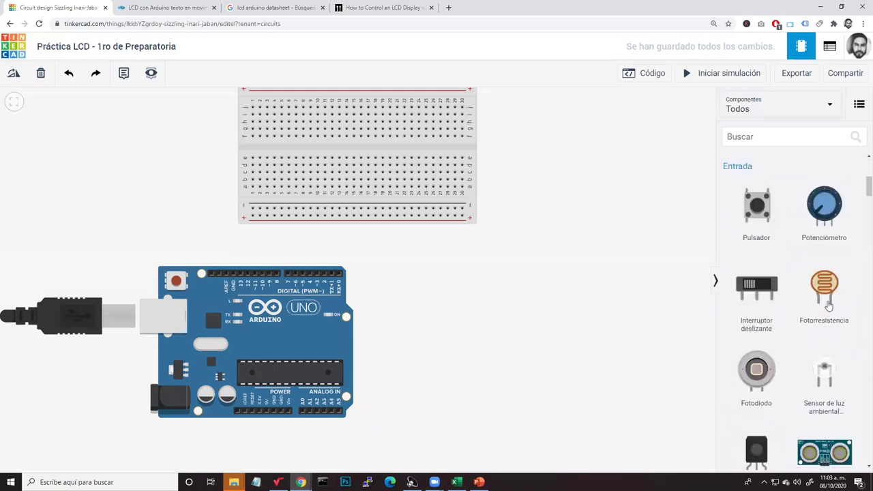
scroll(828, 306, down, 10)
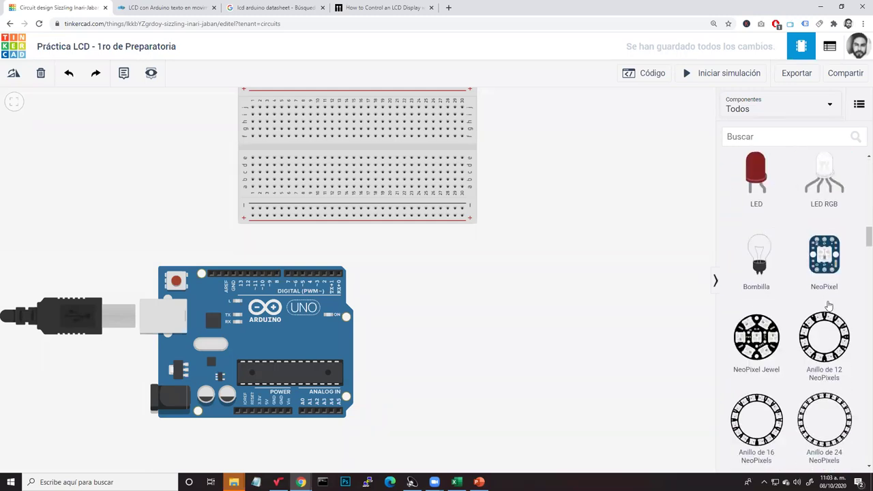
scroll(827, 306, down, 4)
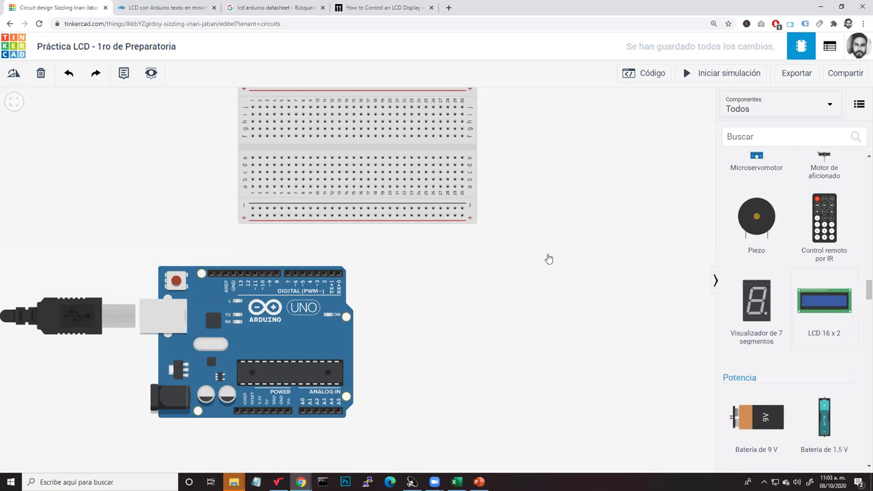
drag(463, 342, 525, 332)
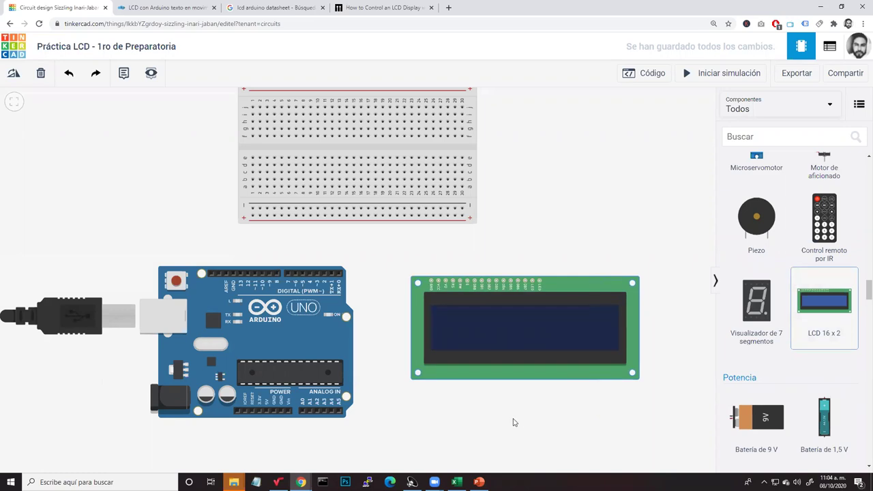
click(514, 422)
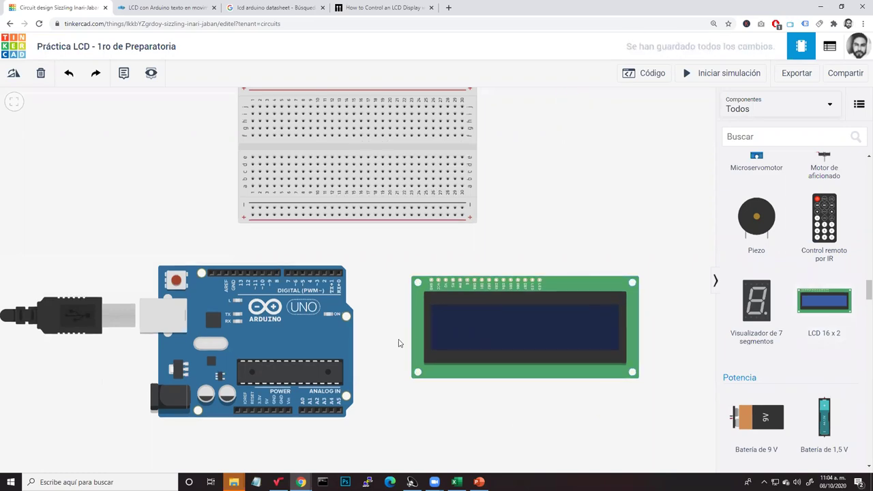
Move the LCD 16 x 2 closer to the right side of the Arduino board.
scroll(401, 343, up, 3)
drag(538, 339, 484, 345)
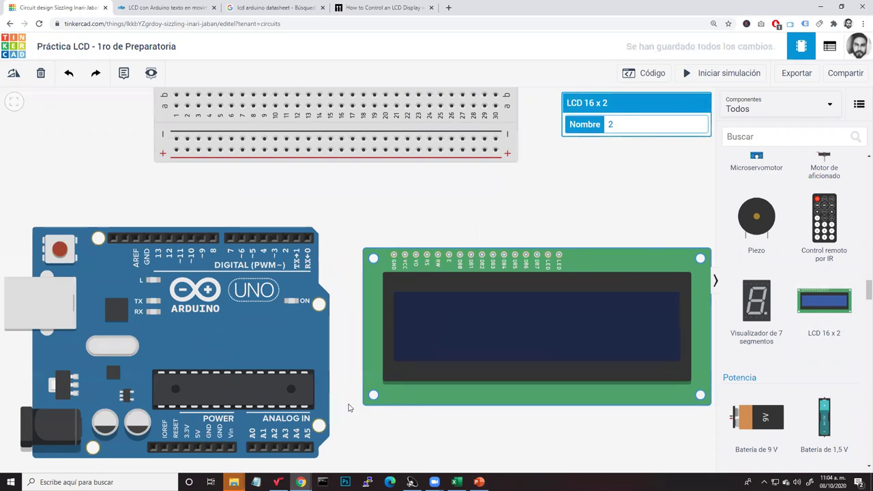
scroll(350, 407, down, 1)
scroll(366, 392, down, 1)
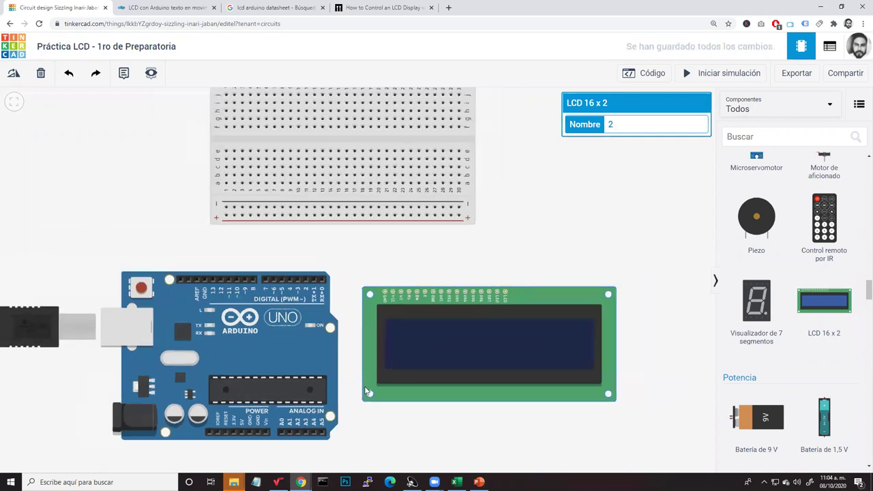
click(448, 438)
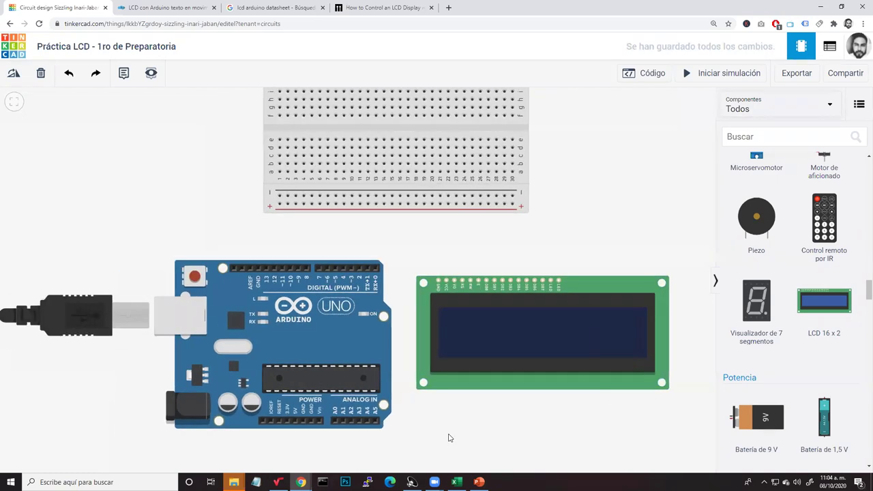
Examine the LCD wiring diagram on the programarfacil tutorial page.
click(153, 6)
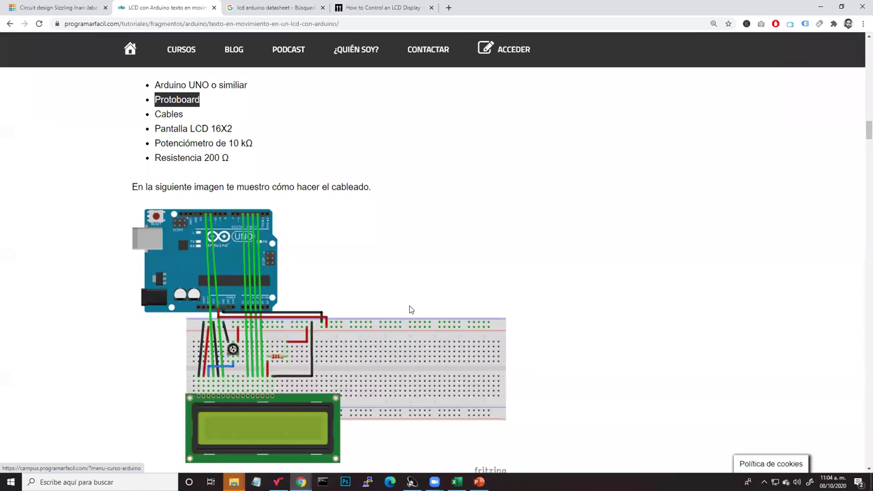
scroll(276, 273, down, 1)
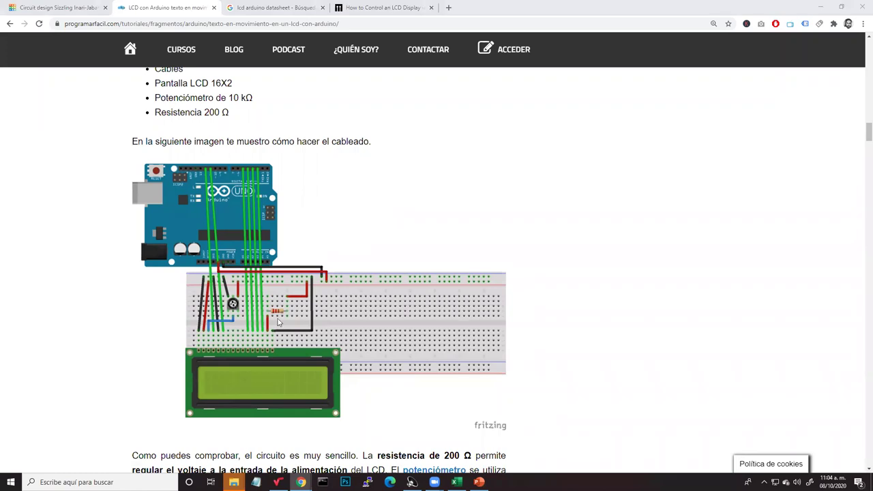
right_click(233, 226)
click(380, 151)
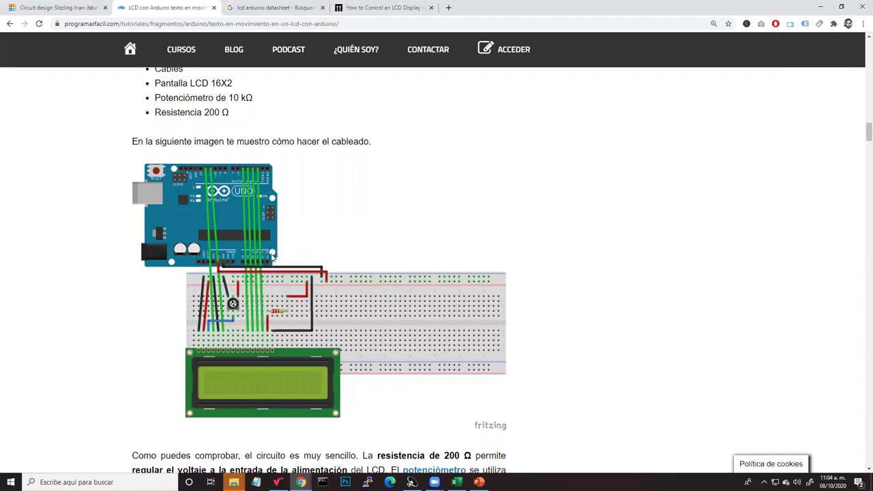
right_click(216, 236)
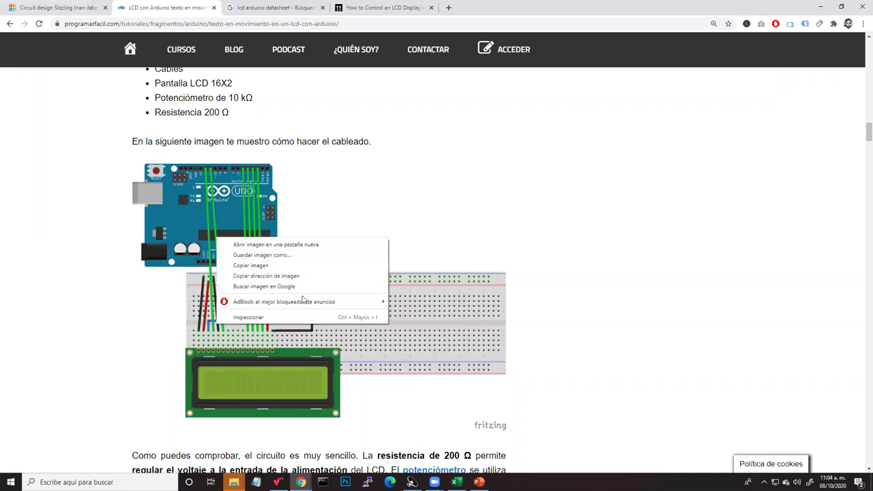
click(281, 184)
Copy the wiring diagram's image address and open lcd-texto-movimiento.png in a new browser tab.
right_click(266, 319)
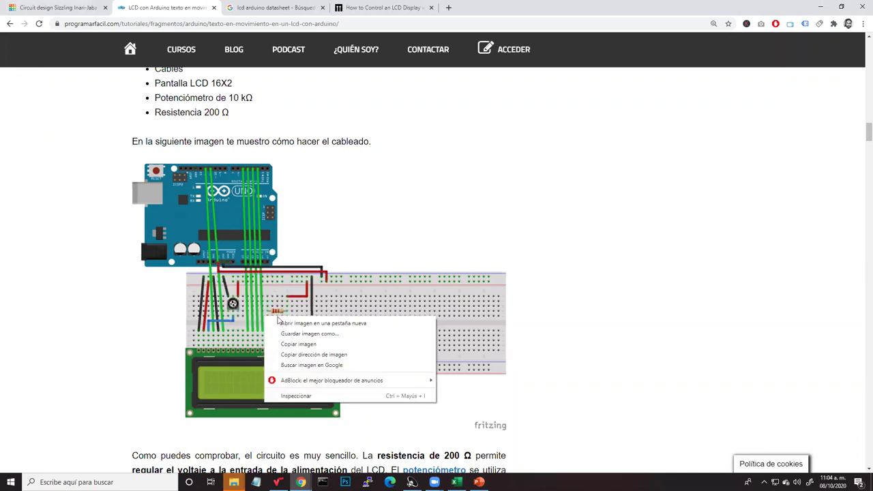
click(311, 355)
click(448, 7)
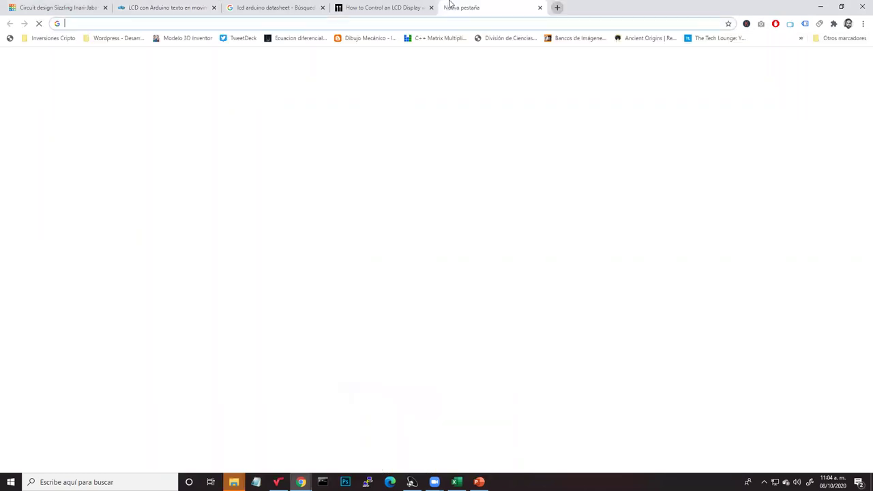
text(https://programarfacil.com/wp-content/uploads/2015/07/lcd-texto-movimiento.png)
key(Return)
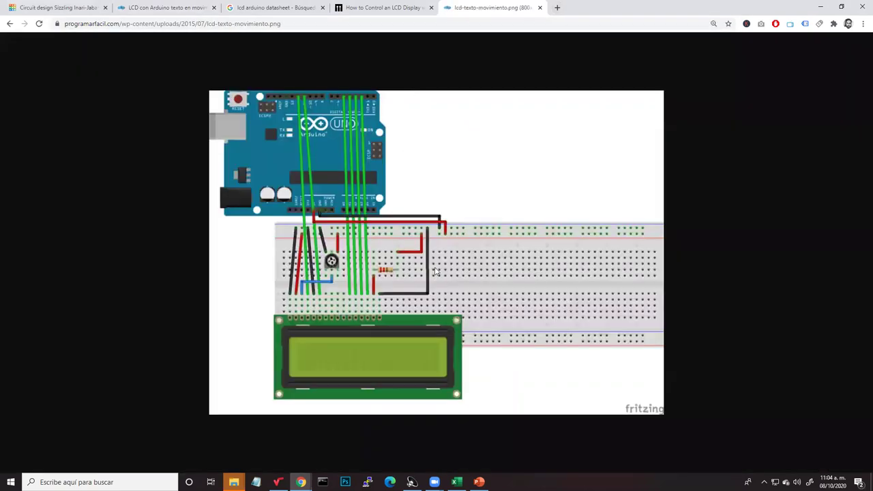
Enlarge the wiring diagram and examine how the Arduino, breadboard and LCD are connected.
key(ctrl+plus)
key(ctrl+plus)
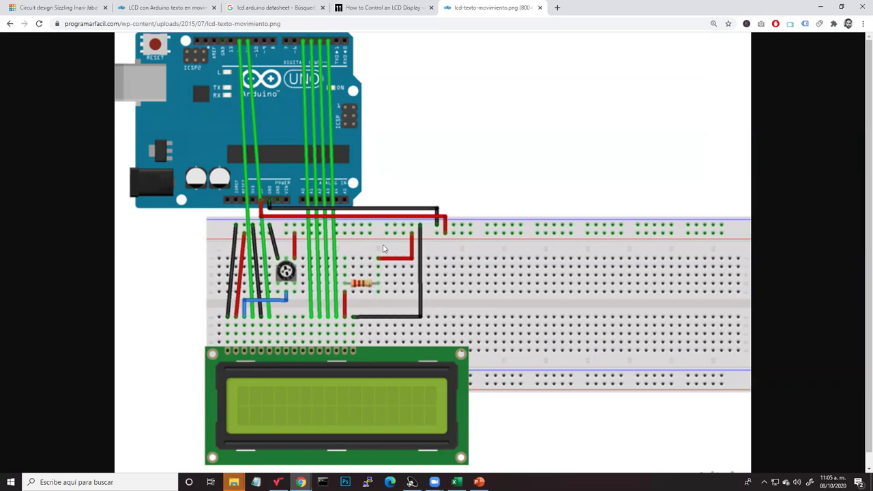
scroll(383, 249, down, 1)
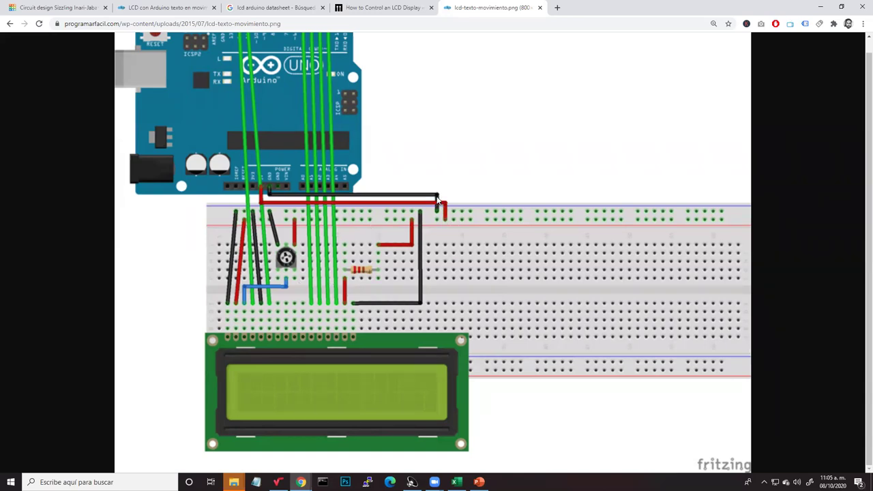
Return to the Tinkercad circuit and move the Arduino slightly to the left, away from the LCD.
click(58, 8)
scroll(497, 339, down, 1)
scroll(426, 335, up, 1)
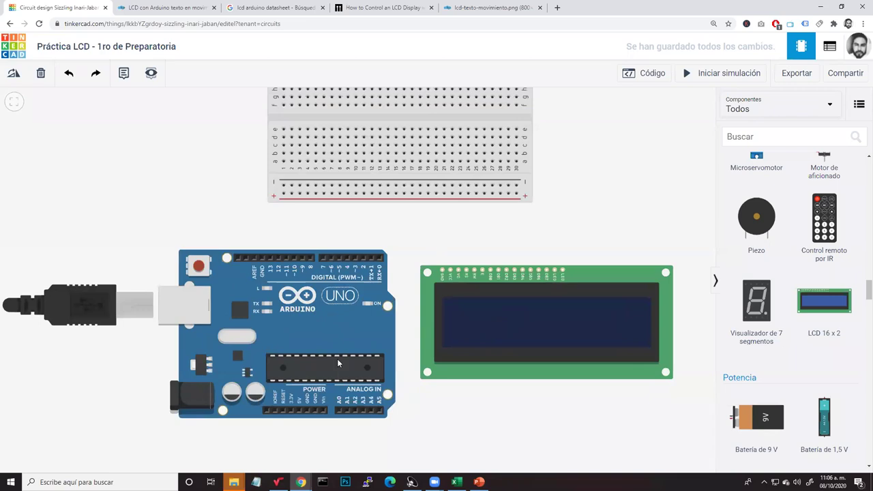
drag(346, 329, 319, 338)
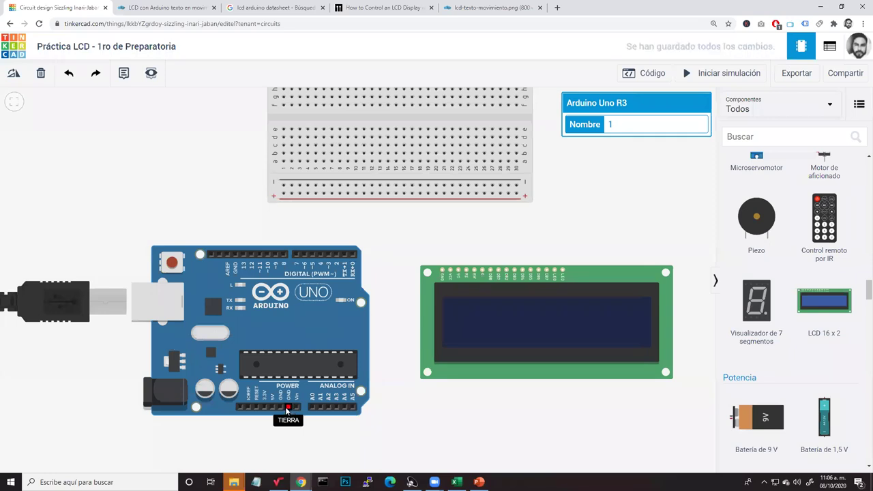
Wire the Arduino's GND pin beside Vin around the board to the first hole of the breadboard's lower negative rail, with cable color negro.
click(287, 409)
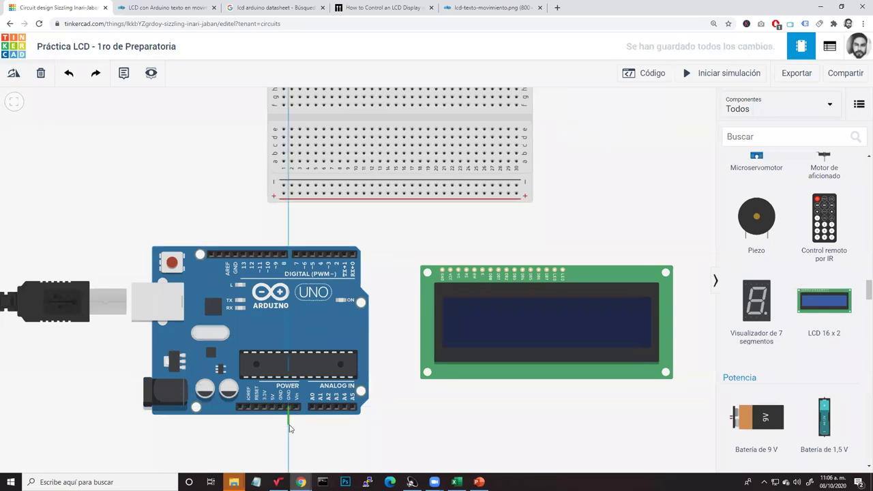
click(378, 424)
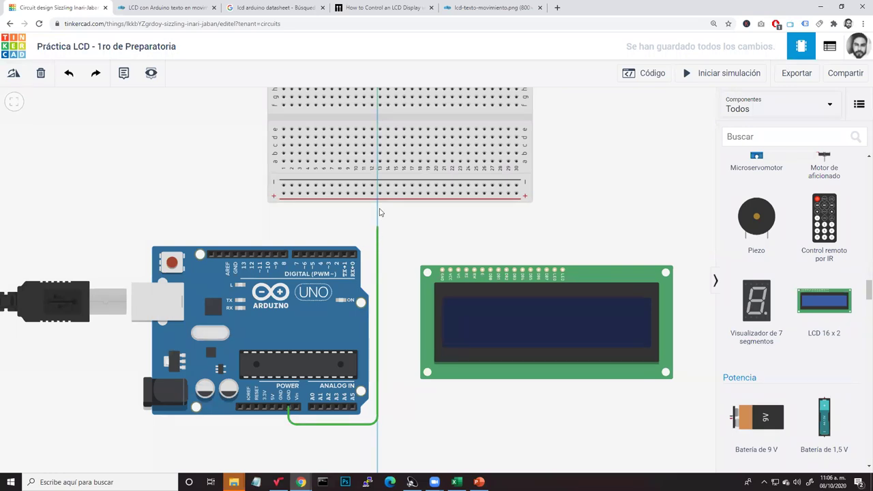
click(378, 208)
click(262, 209)
click(261, 185)
click(282, 185)
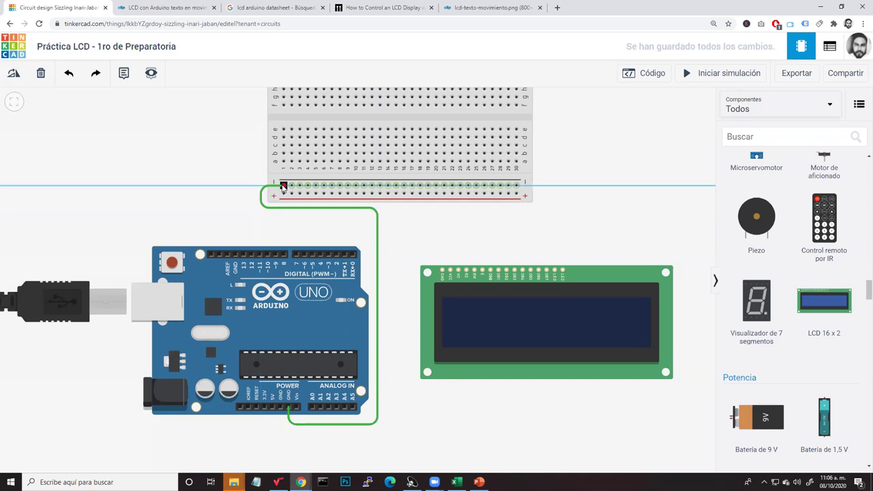
click(624, 126)
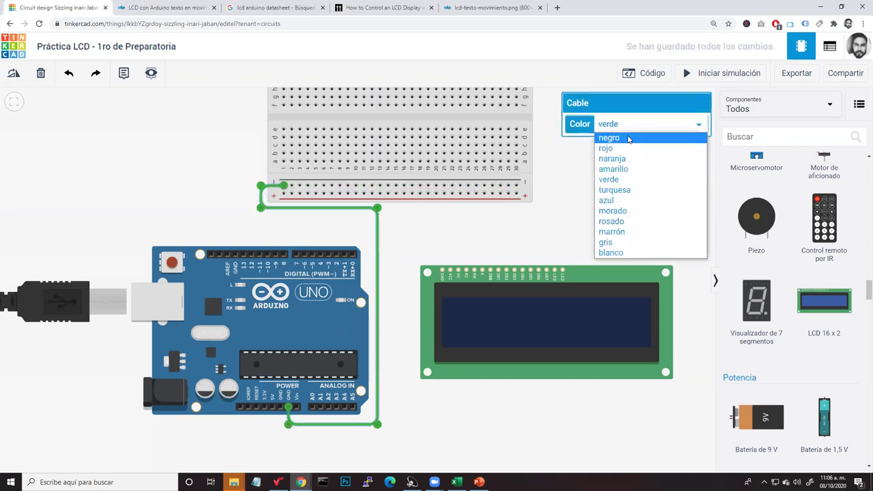
click(627, 138)
click(389, 461)
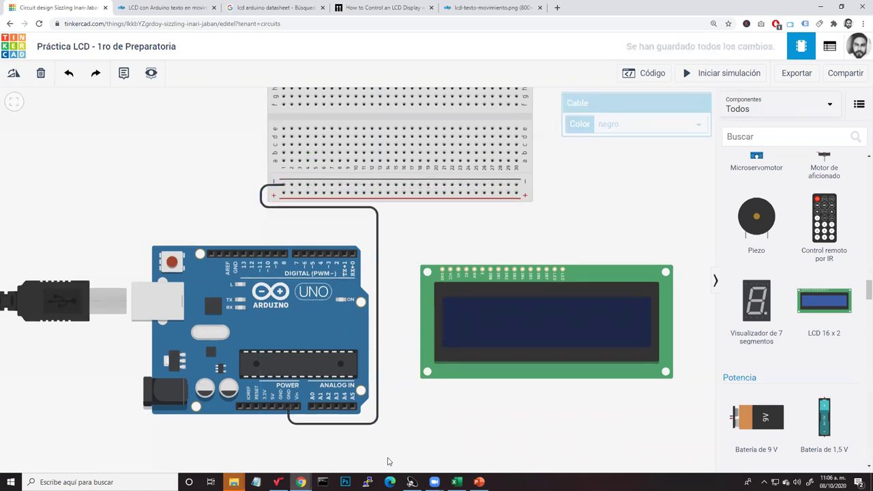
Wire the Arduino's 5V pin alongside the black cable to the first hole of the breadboard's lower positive rail, with cable color rojo.
click(273, 424)
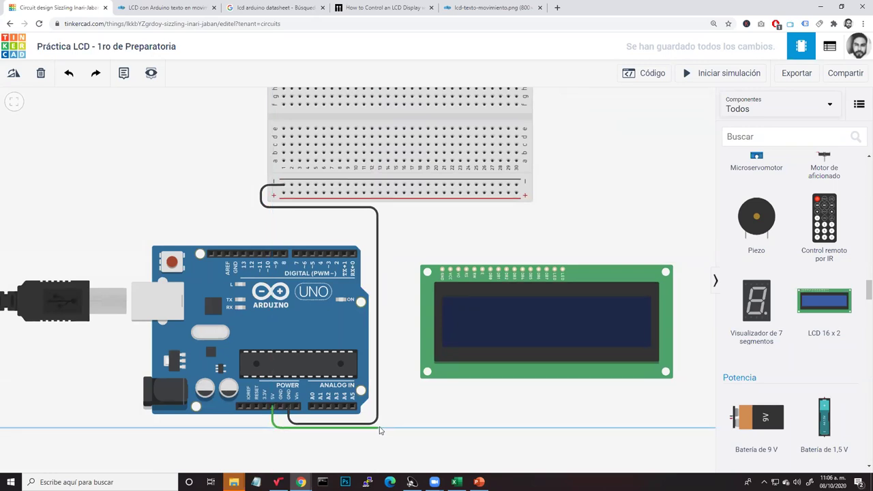
click(380, 428)
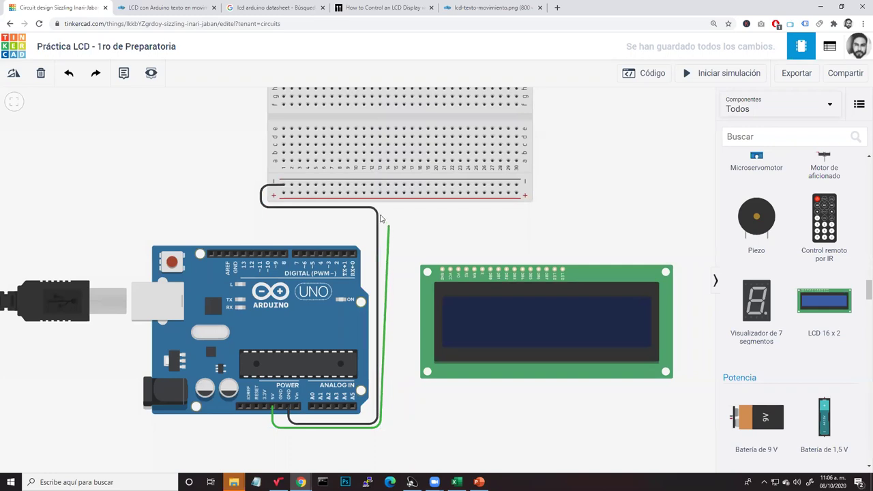
click(379, 208)
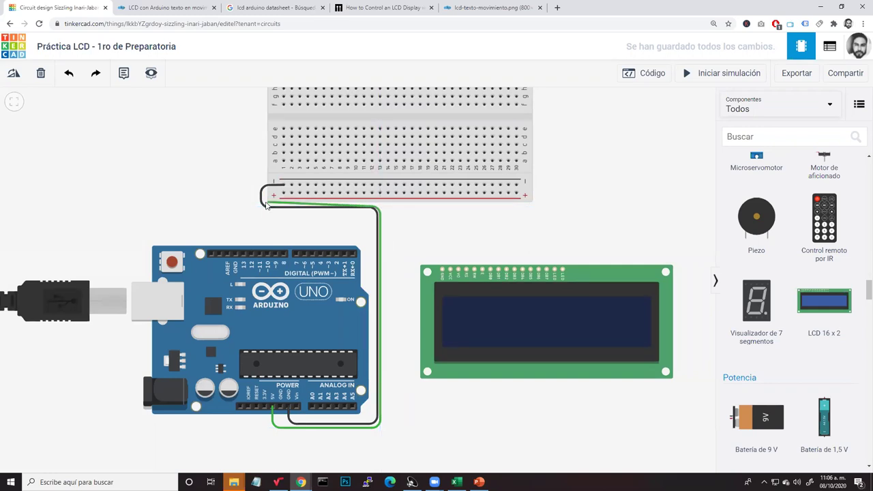
click(253, 206)
click(274, 196)
click(252, 198)
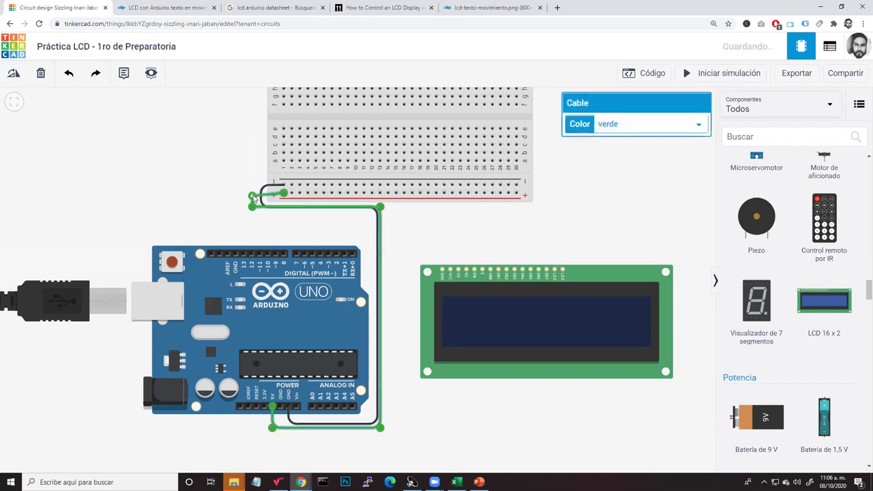
drag(251, 196, 252, 195)
click(659, 126)
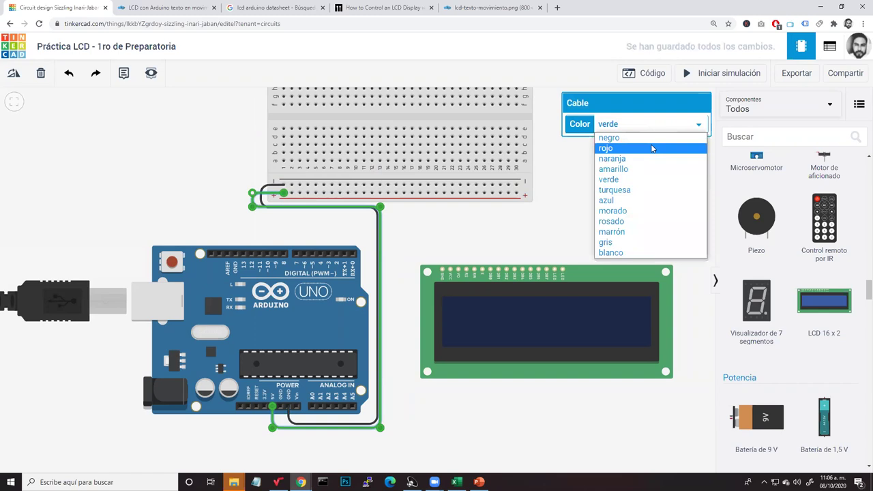
click(649, 148)
click(430, 455)
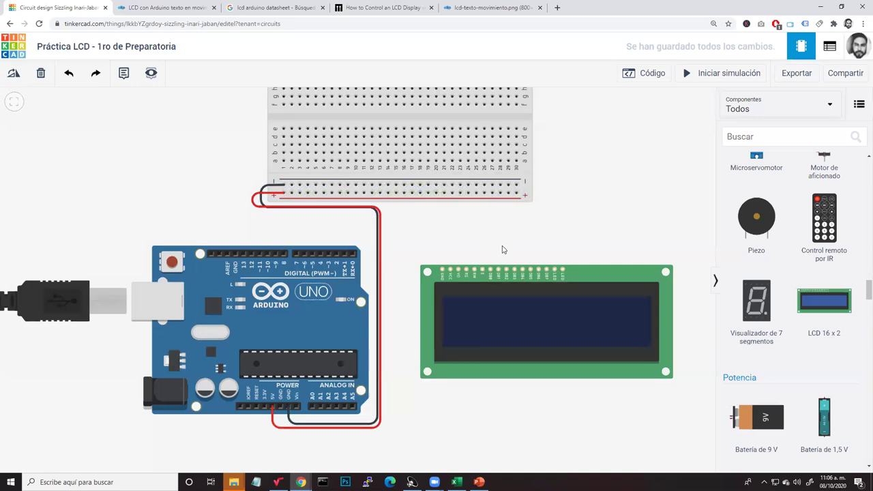
Nudge the LCD so its GND pin lines up with breadboard column 21, and check the LCD connections in the wiring diagram.
mouse_move(582, 316)
mouse_down()
mouse_move(570, 298)
mouse_move(585, 313)
mouse_up()
click(543, 401)
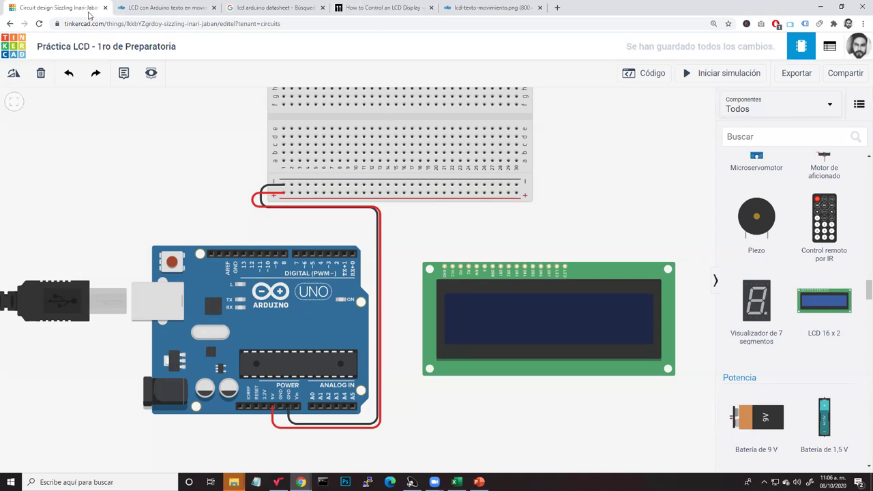
click(470, 7)
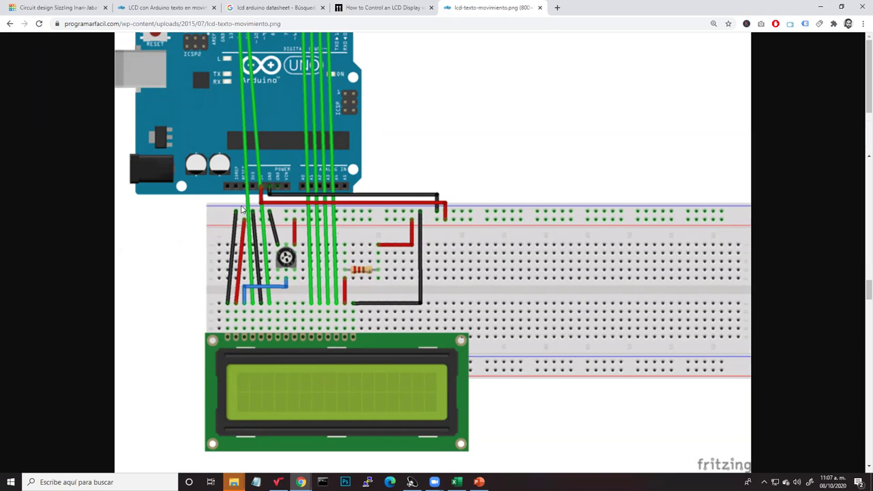
click(54, 8)
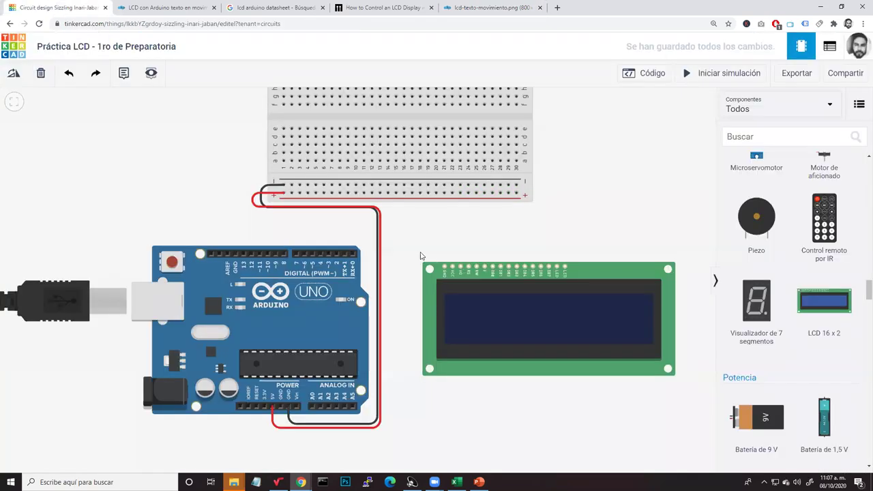
Wire the LCD's GND pin straight up to the breadboard's lower negative rail at column 21, with cable color negro.
click(446, 273)
click(444, 185)
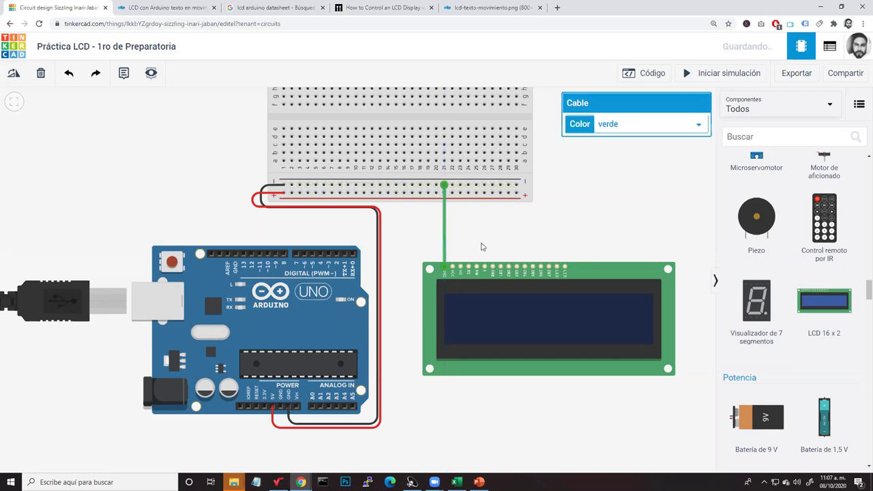
click(626, 124)
click(629, 138)
click(502, 222)
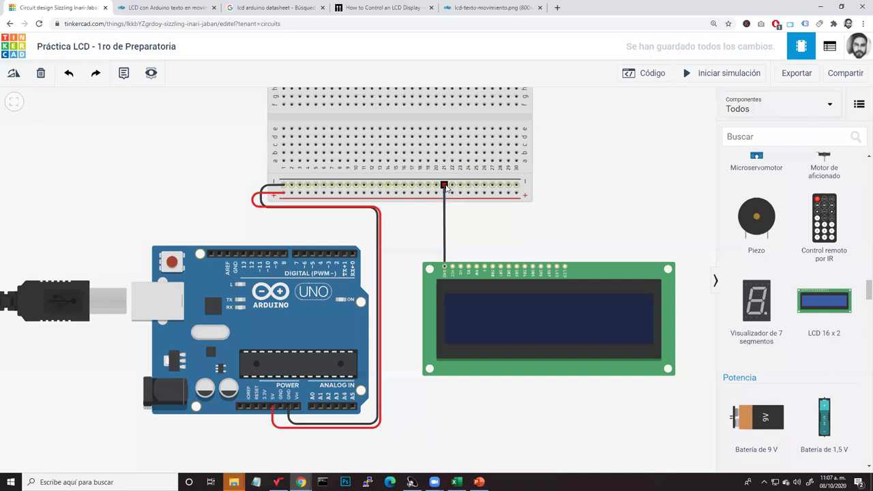
Wire the LCD's VCC pin straight up to the breadboard's lower positive rail at column 22, with cable color rojo.
click(452, 266)
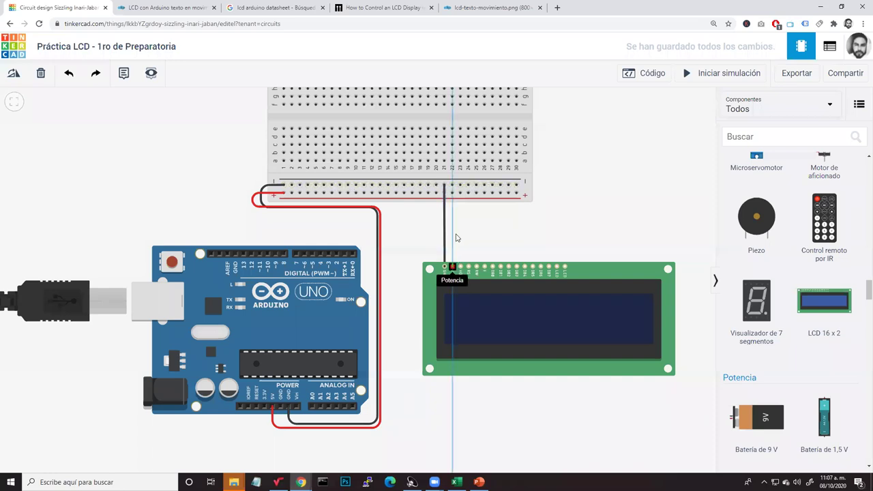
click(452, 193)
click(600, 133)
click(620, 146)
click(447, 257)
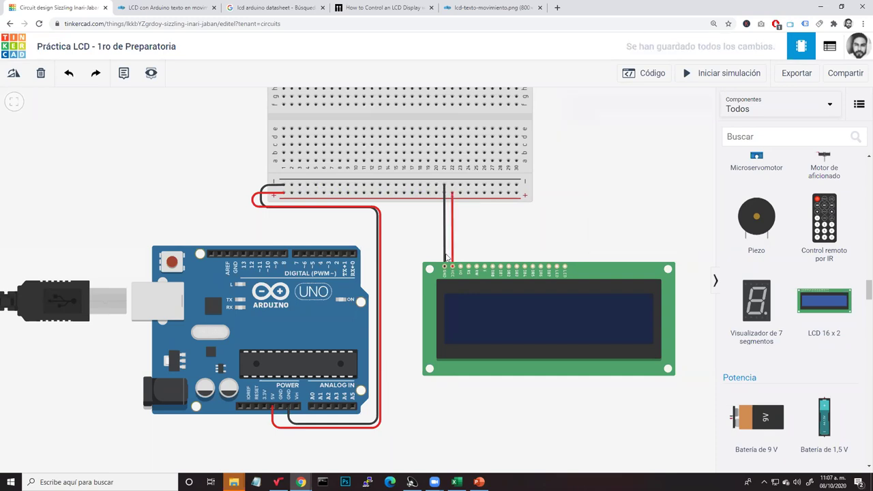
Inspect the LCD's GND and VCC cable connections up close and return to the wiring diagram.
scroll(436, 234, up, 3)
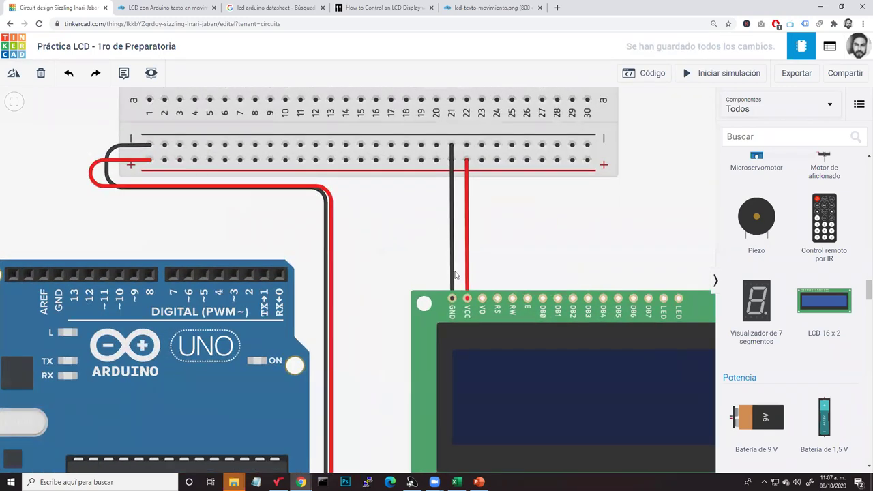
click(452, 300)
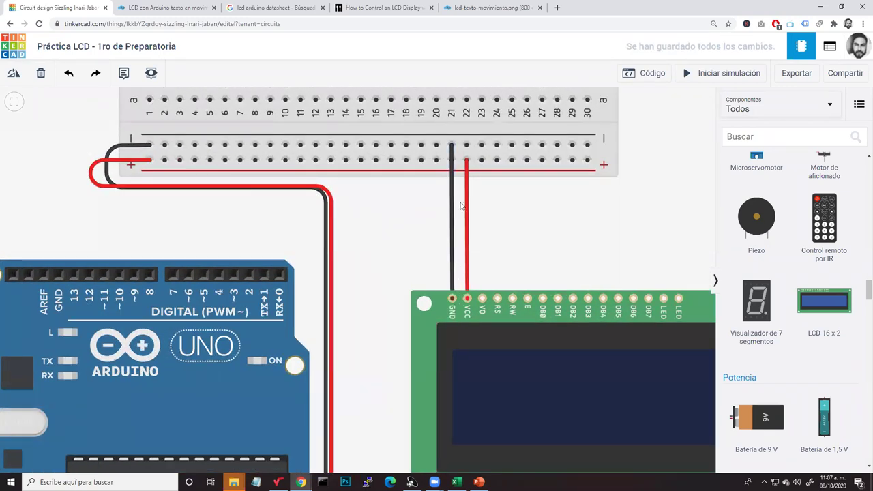
click(451, 144)
scroll(475, 316, up, 3)
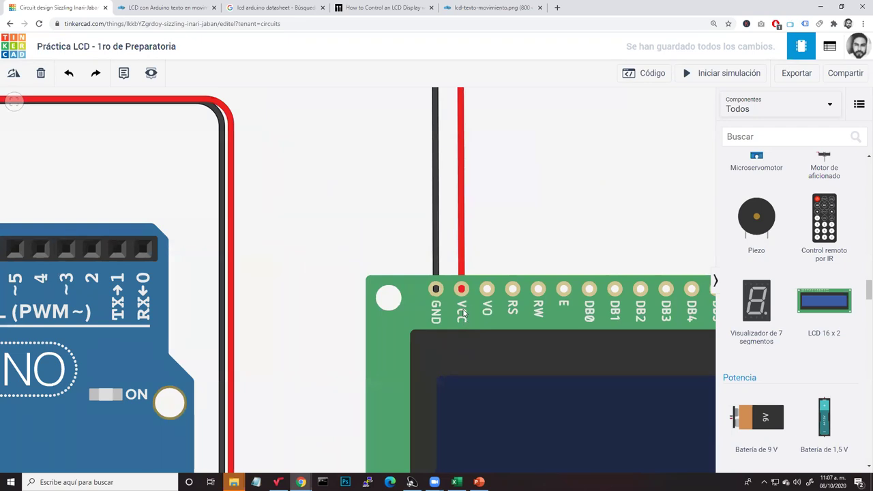
scroll(462, 321, down, 4)
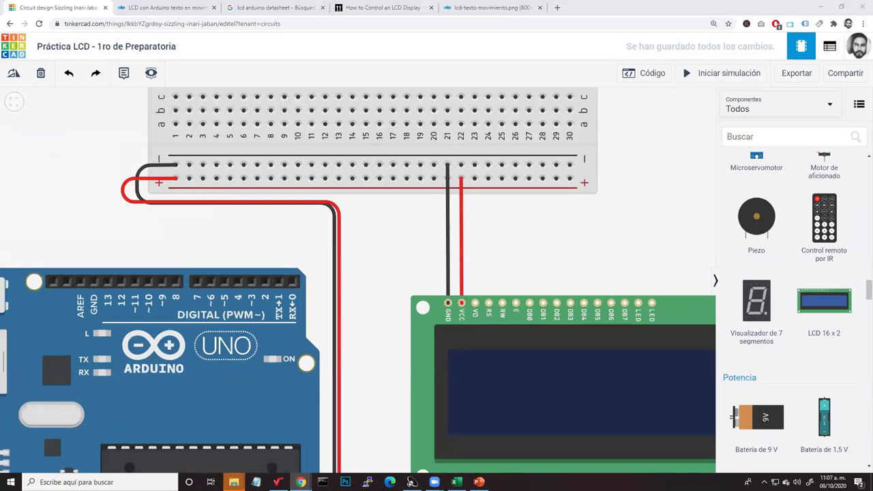
scroll(422, 286, down, 2)
drag(385, 341, 373, 298)
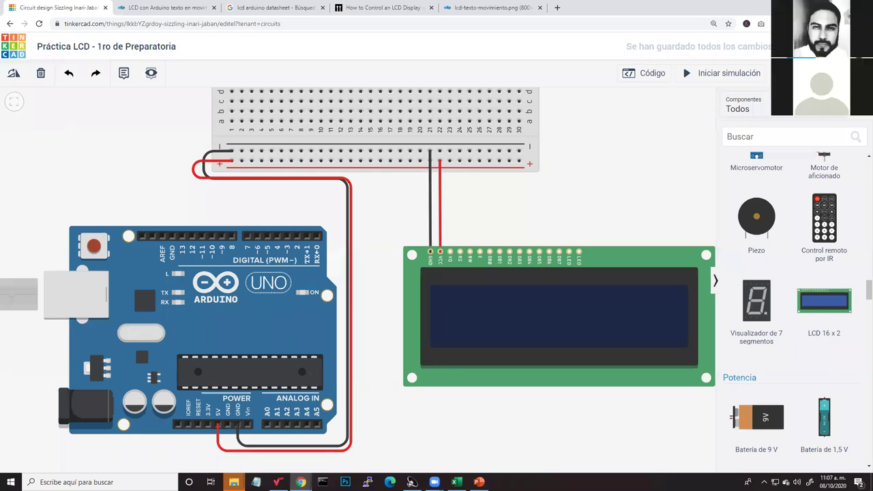
key(ctrl+shift+Tab)
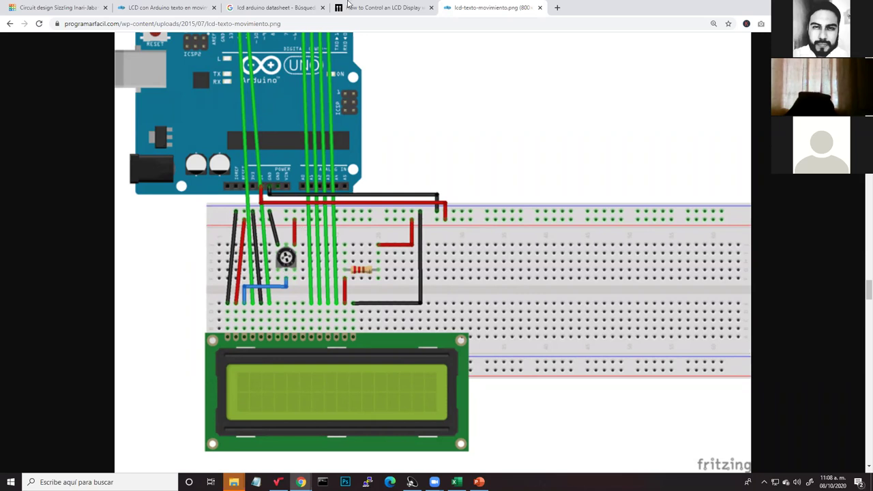
Place a potentiometer (Potenciómetro) on the breadboard's lower half with its three pins in columns 14 to 16.
click(270, 7)
click(347, 5)
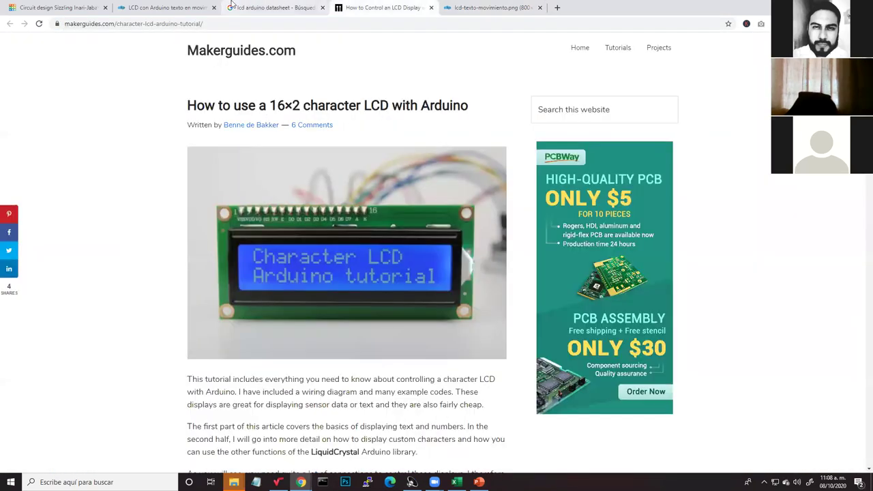
click(55, 8)
scroll(777, 368, down, 9)
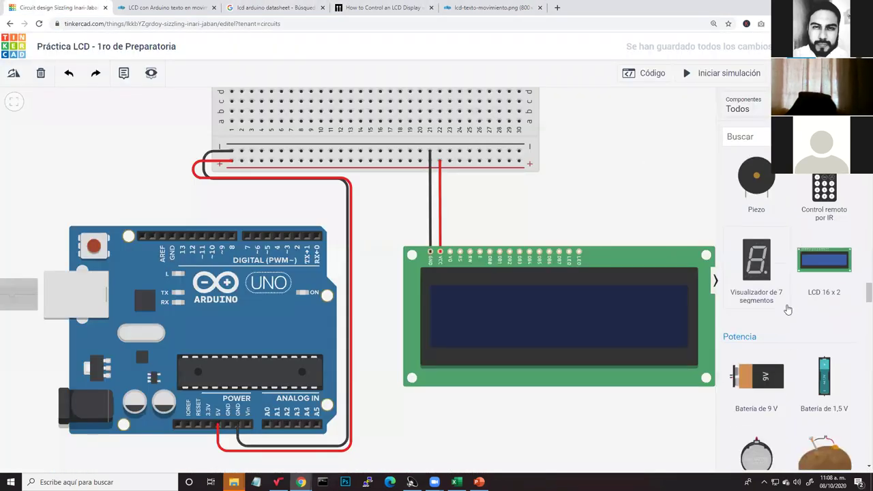
scroll(795, 327, up, 2)
scroll(795, 328, up, 10)
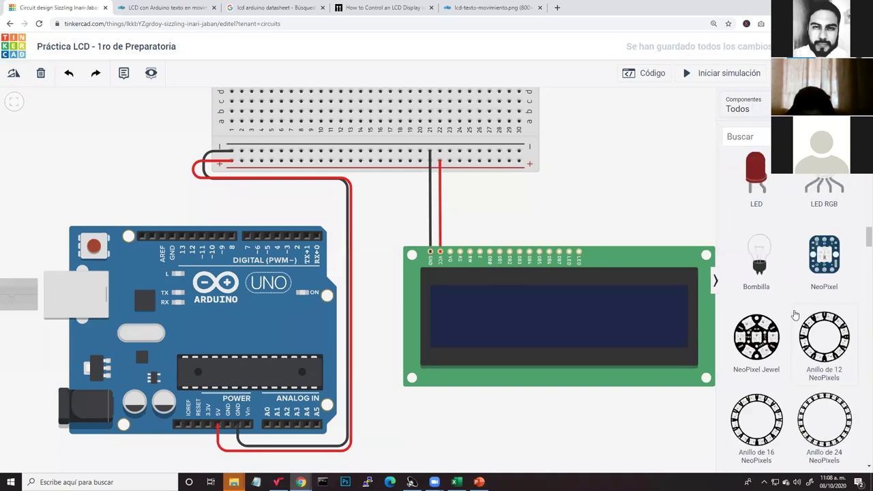
scroll(791, 286, up, 6)
scroll(790, 280, up, 3)
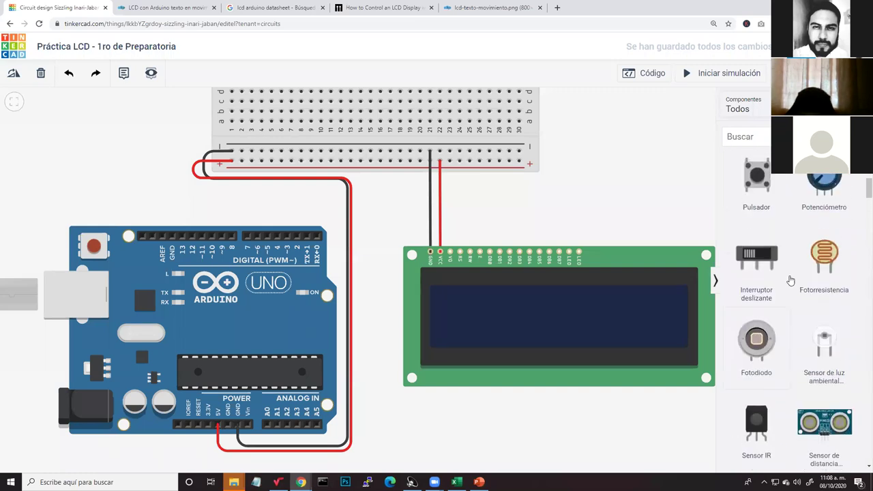
drag(819, 305, 369, 111)
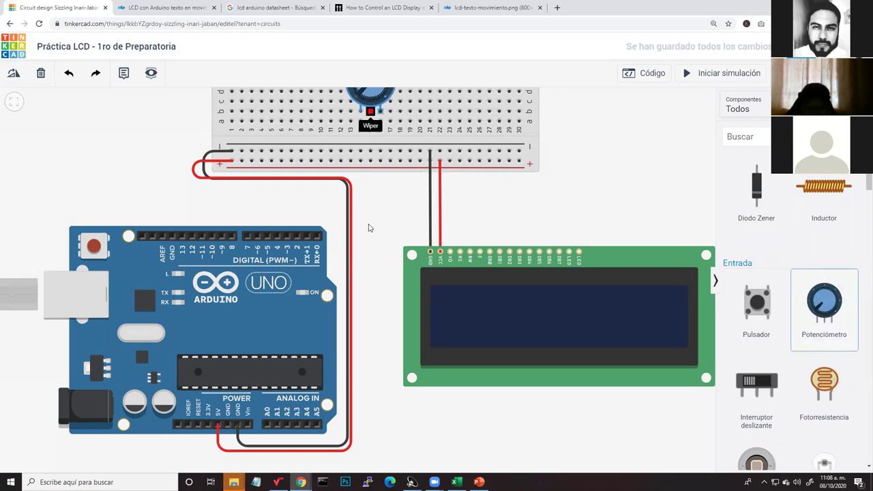
Look up the potentiometer value in the LCD tutorial's material list and set the potentiometer's resistance to 10 kΩ.
drag(637, 149, 620, 148)
click(477, 7)
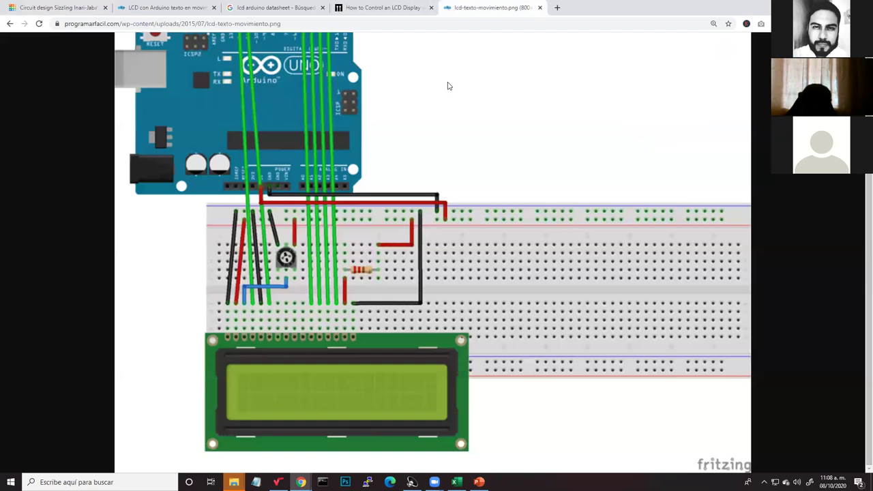
click(396, 5)
click(264, 7)
click(164, 8)
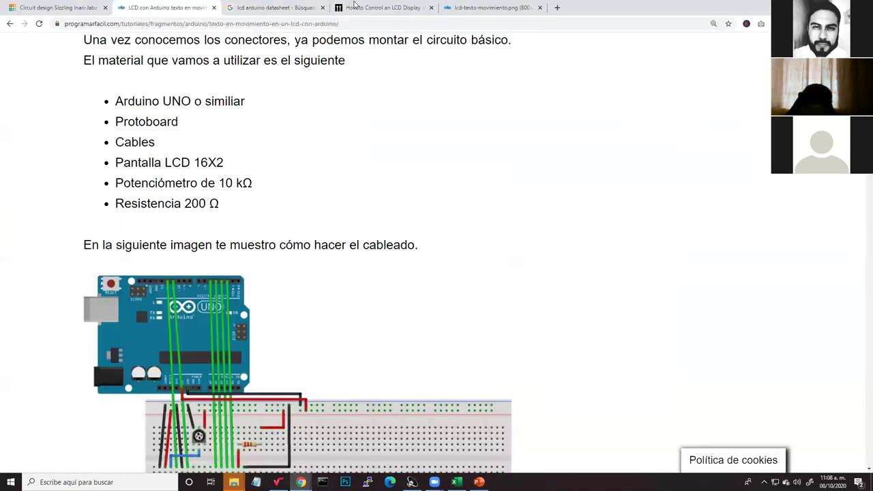
drag(354, 4, 393, 9)
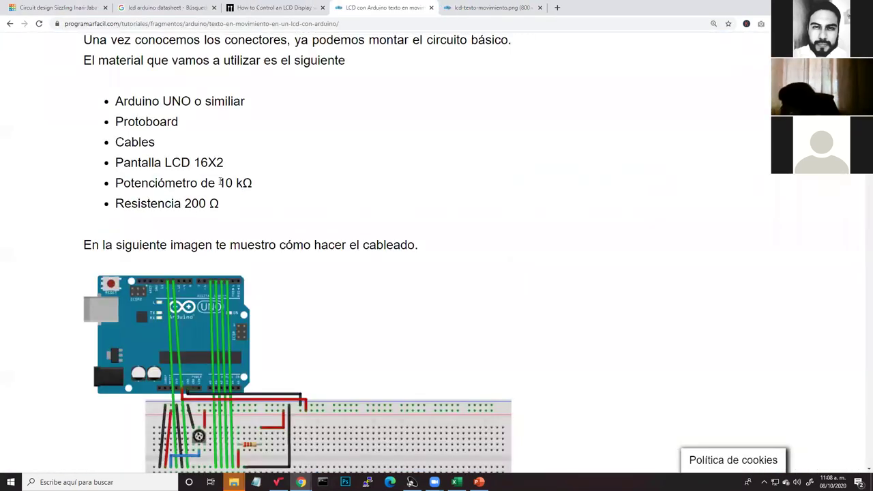
drag(219, 182, 257, 181)
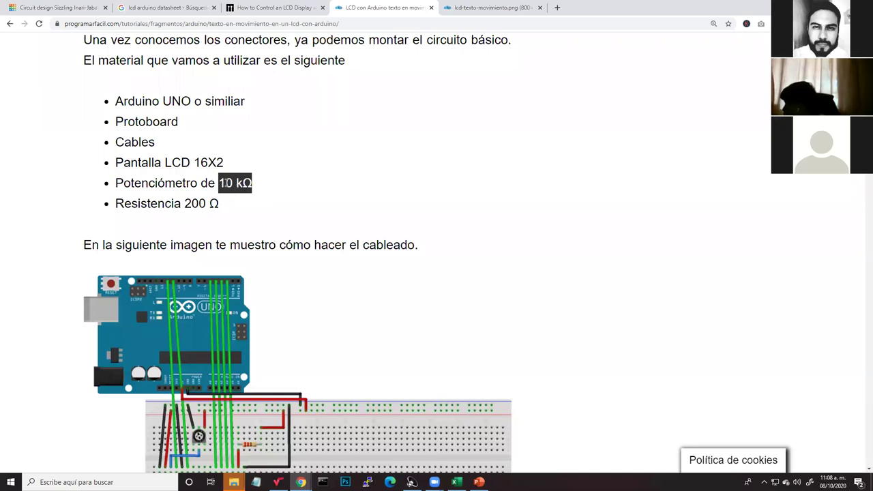
key(ctrl+1)
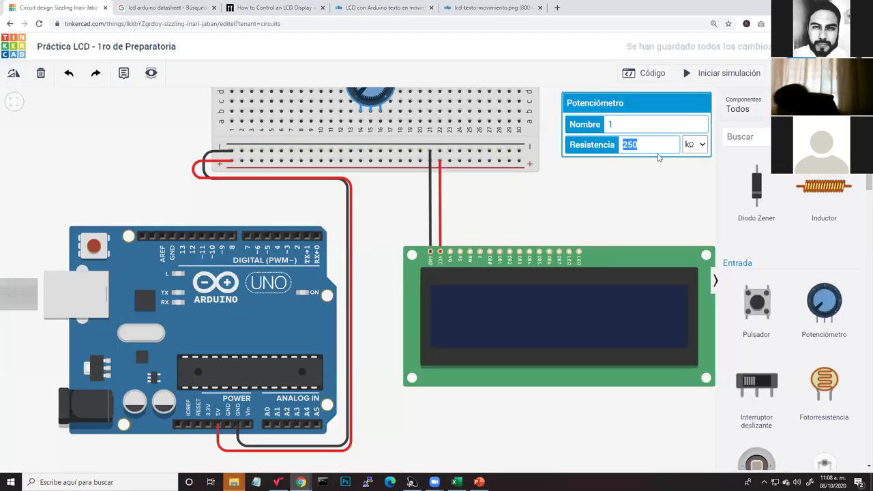
text(10)
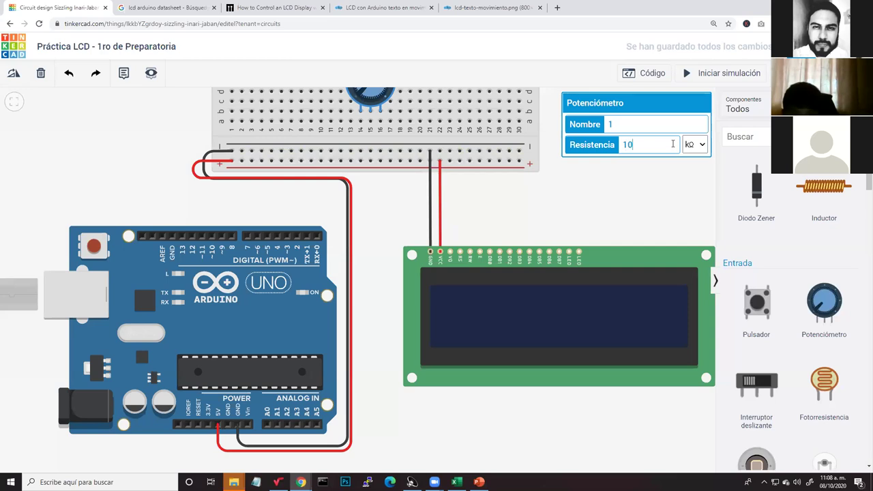
click(620, 205)
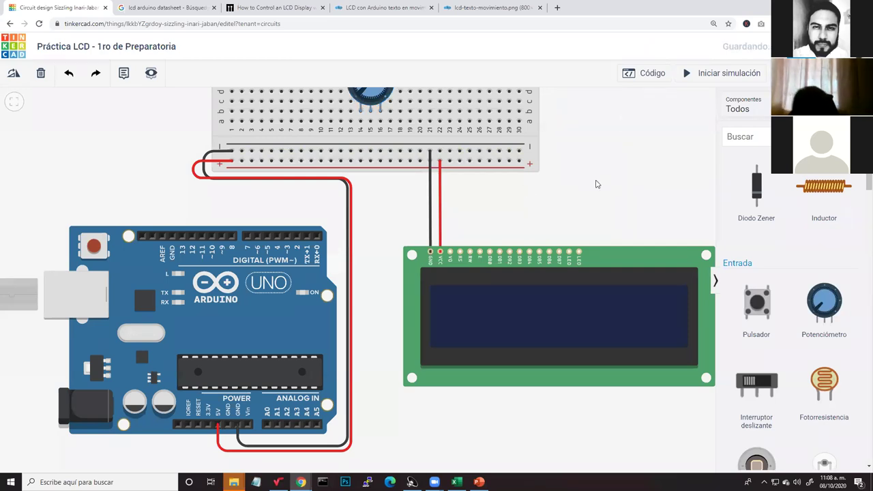
Check in the tutorial's wiring diagram how the potentiometer's middle pin connects to the LCD, and return to the circuit.
scroll(593, 216, down, 2)
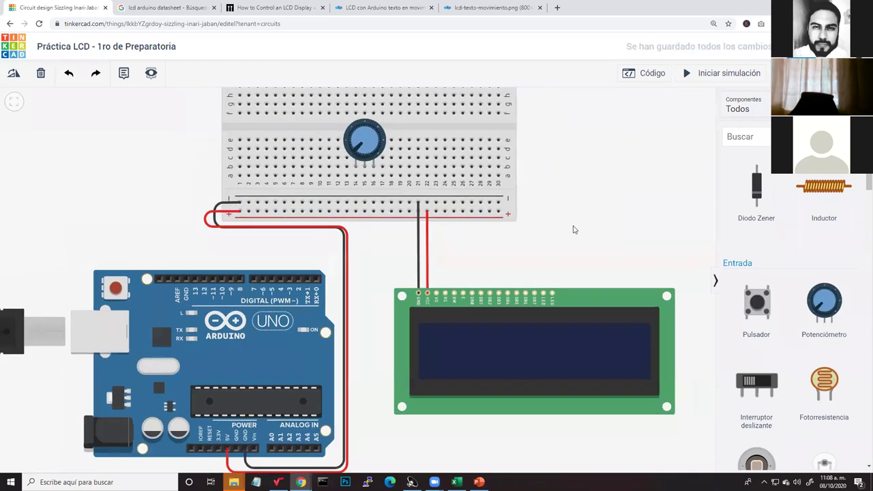
scroll(574, 220, down, 1)
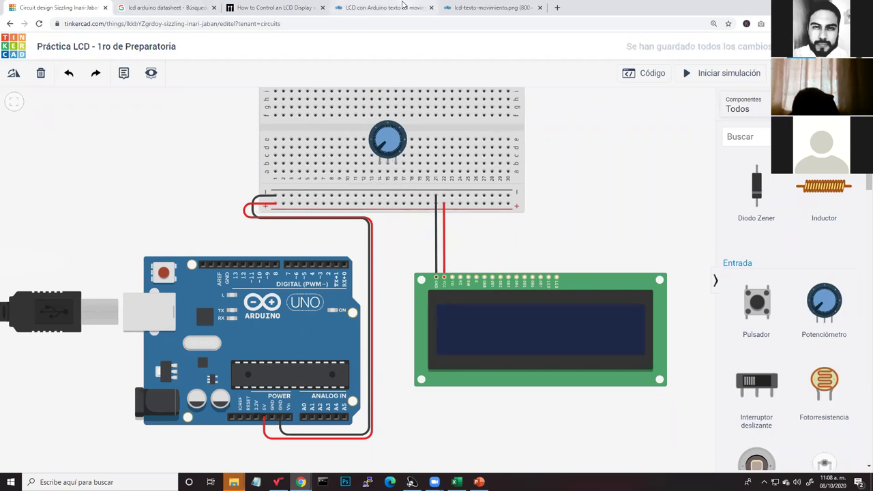
click(403, 6)
scroll(272, 197, down, 2)
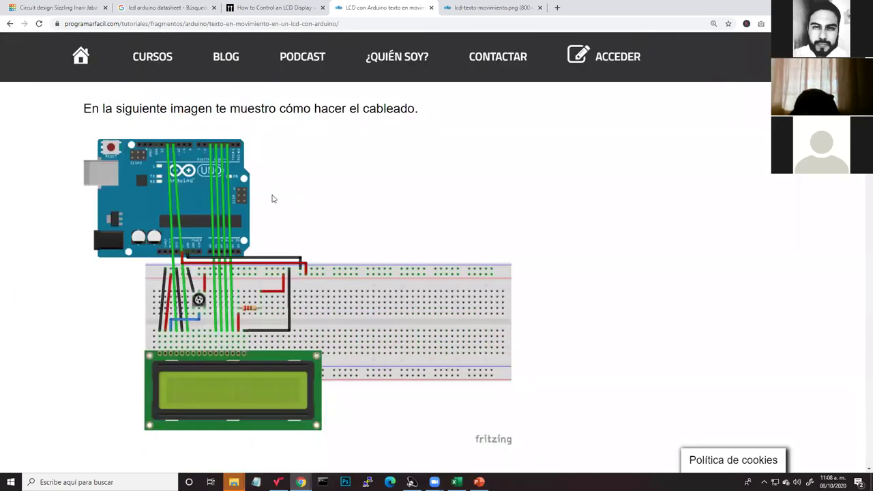
scroll(278, 210, up, 1)
click(458, 10)
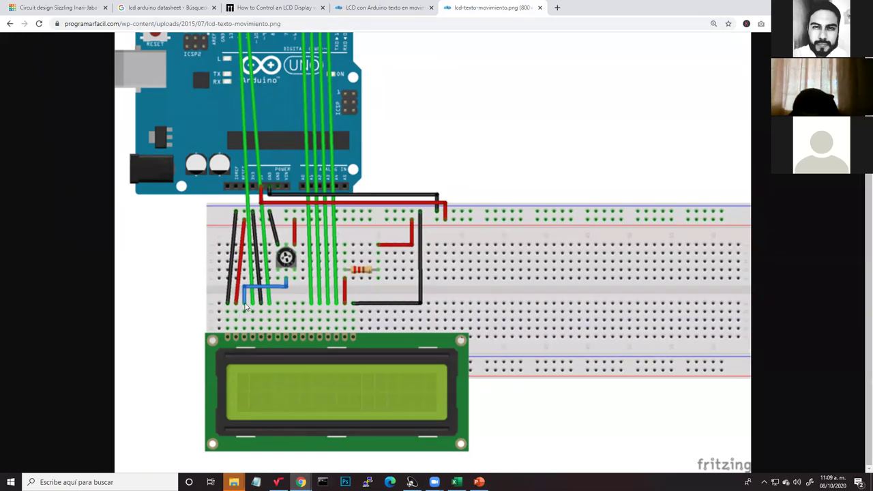
click(57, 8)
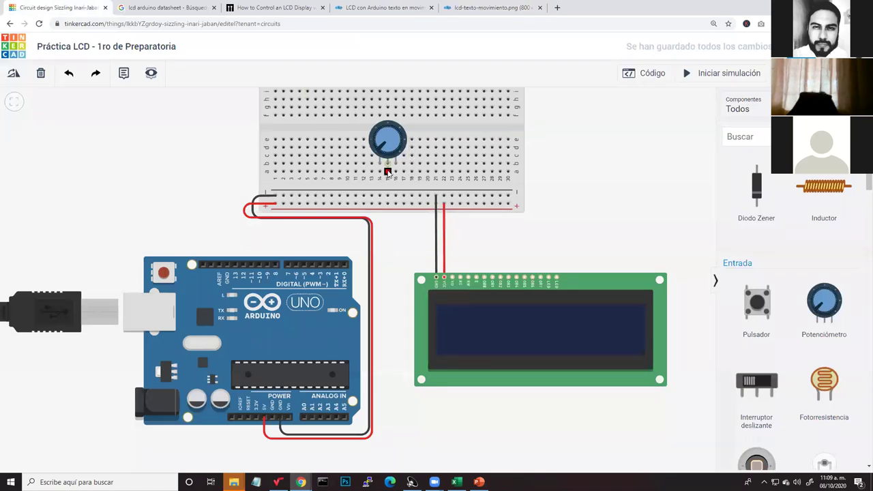
Wire the potentiometer's wiper at column 15, row a, to the LCD's V0 pin with right-angle bends below the breadboard, color turquesa.
click(387, 171)
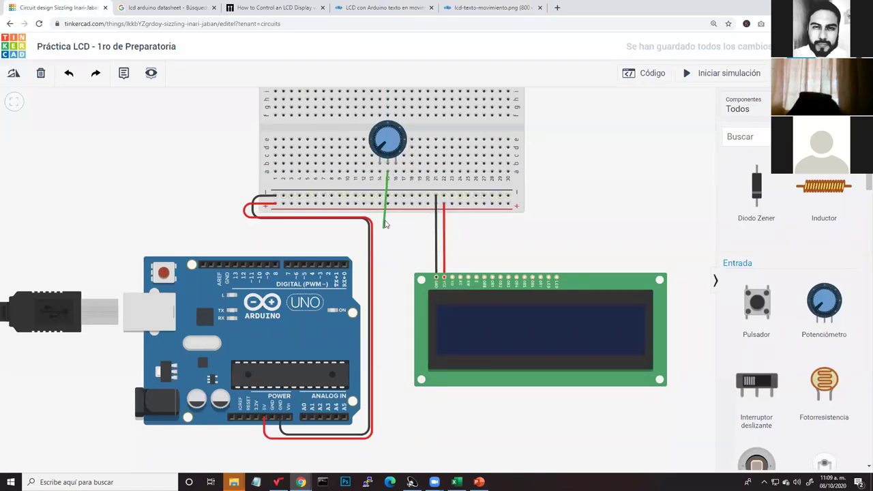
click(388, 217)
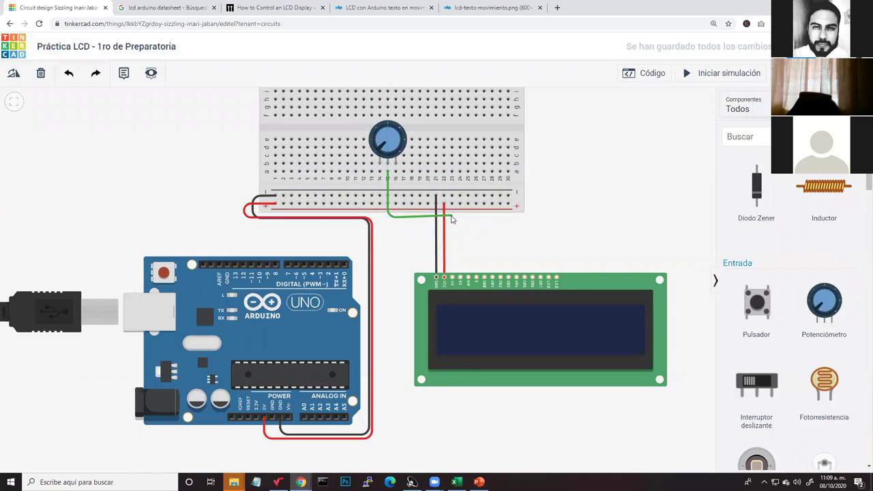
click(452, 218)
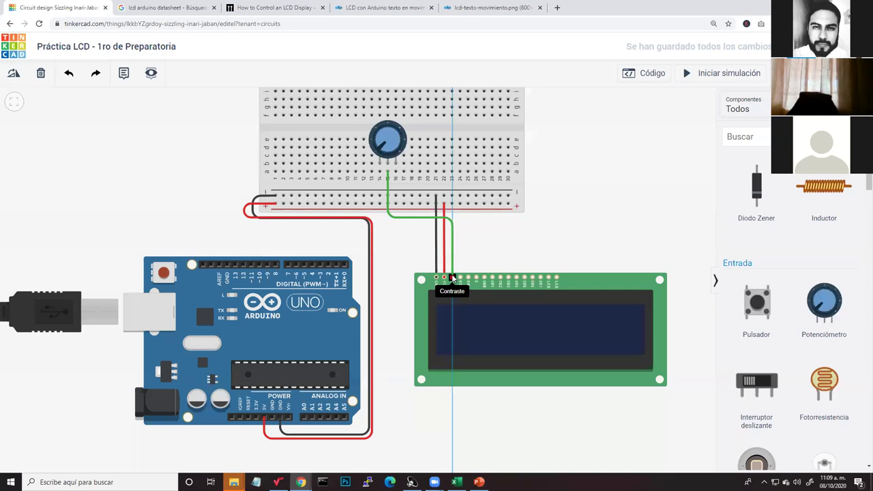
click(452, 278)
click(610, 126)
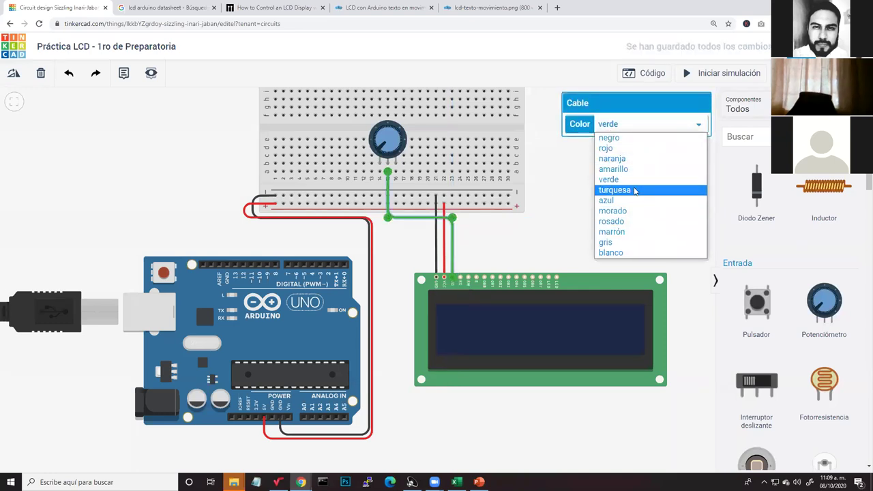
click(634, 190)
click(508, 237)
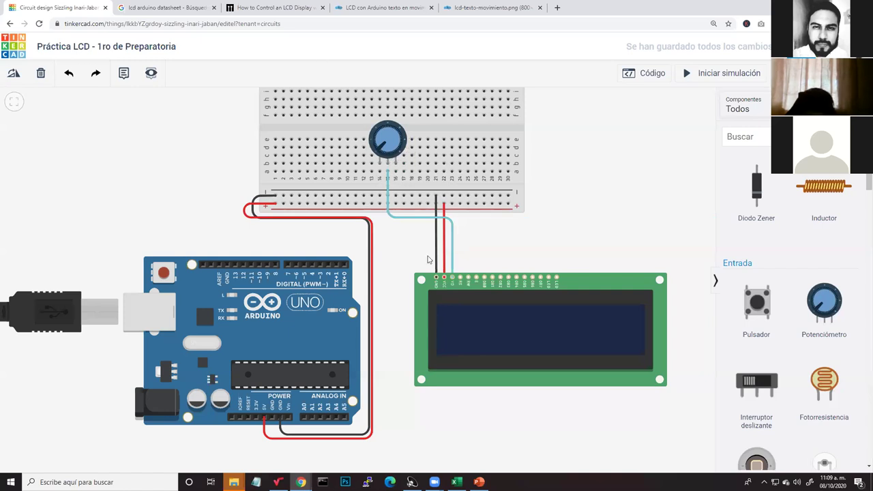
Following the diagram, wire the potentiometer's outer pins to the lower rails: column 14 to negative and column 16 to positive.
scroll(483, 265, up, 4)
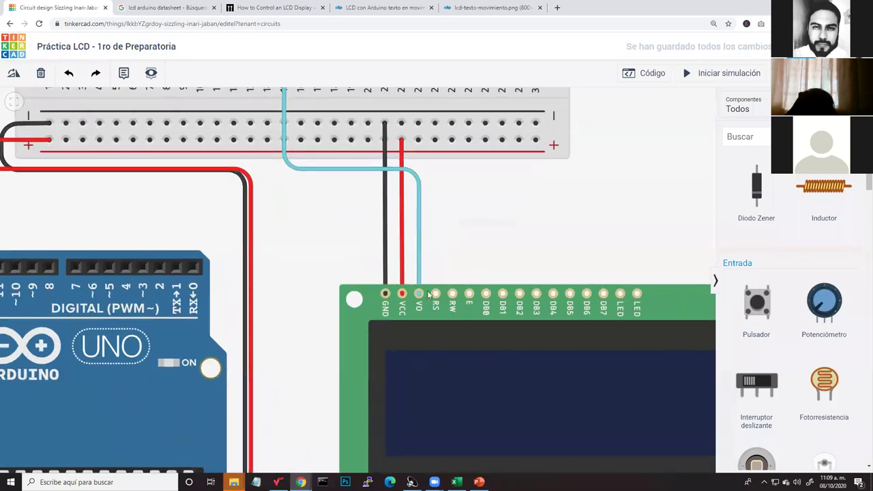
scroll(416, 286, down, 3)
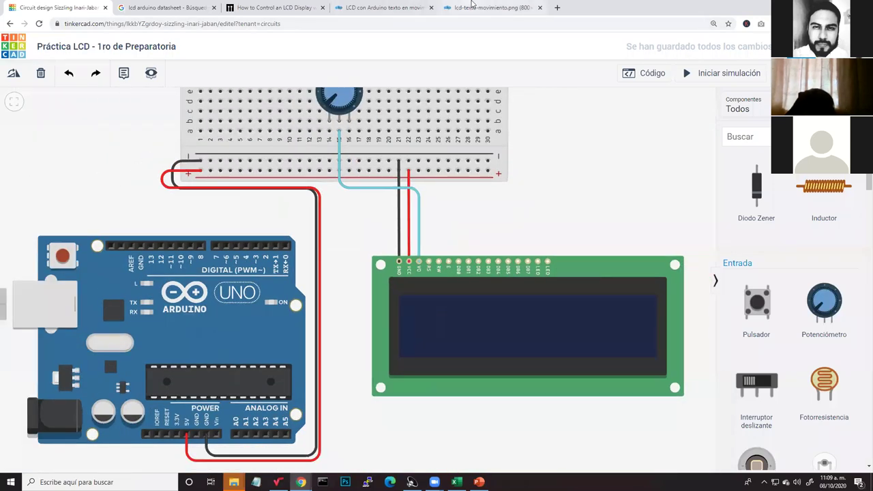
click(491, 7)
scroll(298, 271, up, 1)
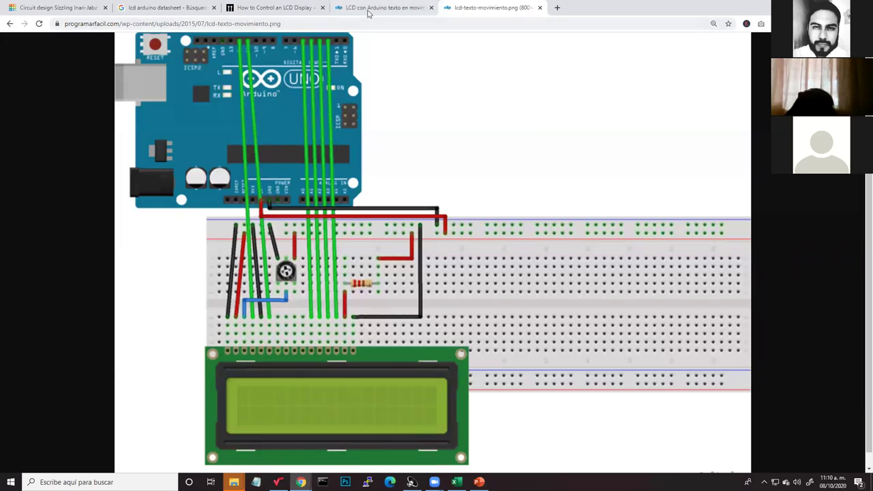
key(ctrl+1)
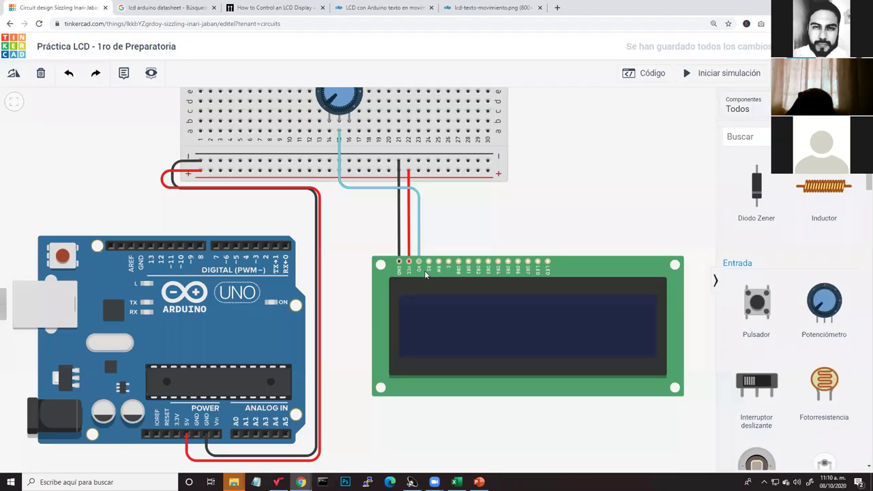
click(329, 131)
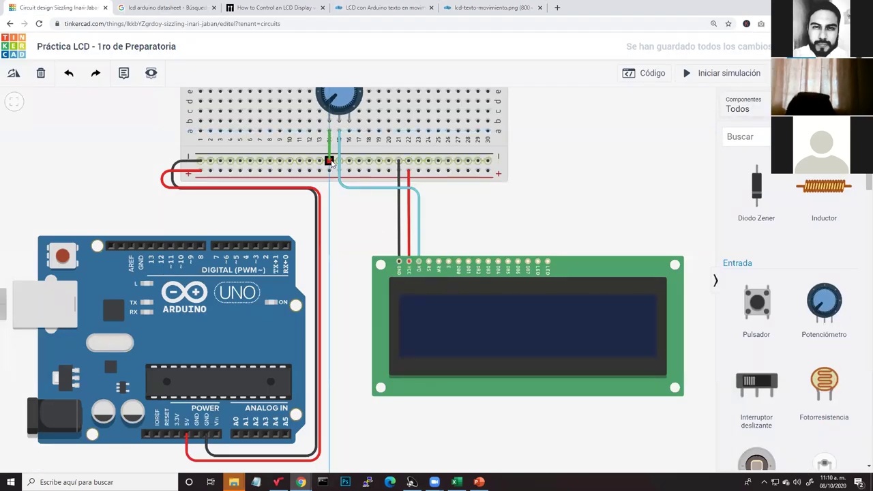
click(329, 161)
click(349, 132)
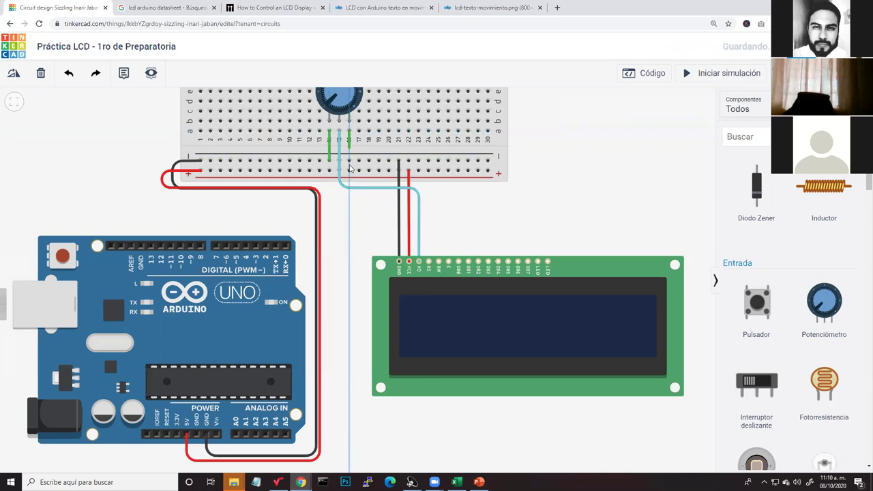
click(349, 171)
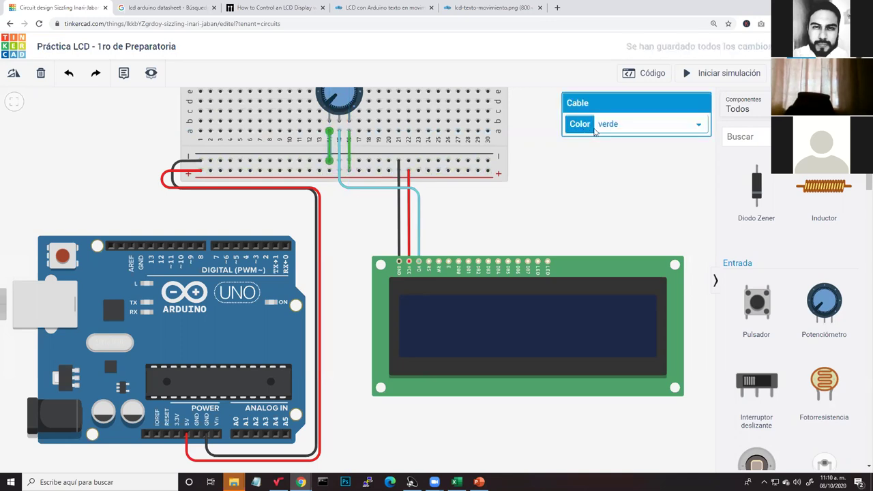
Color the potentiometer's column 14 ground cable negro and its column 16 power cable rojo.
click(620, 124)
click(608, 138)
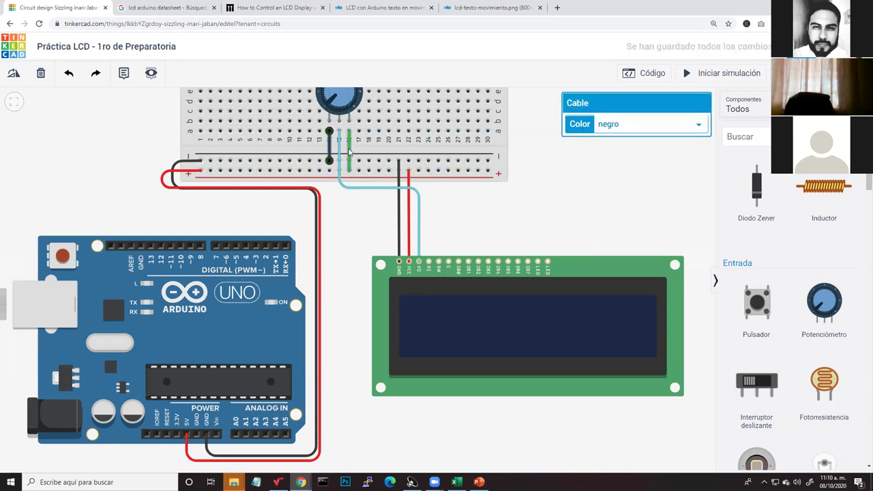
click(604, 126)
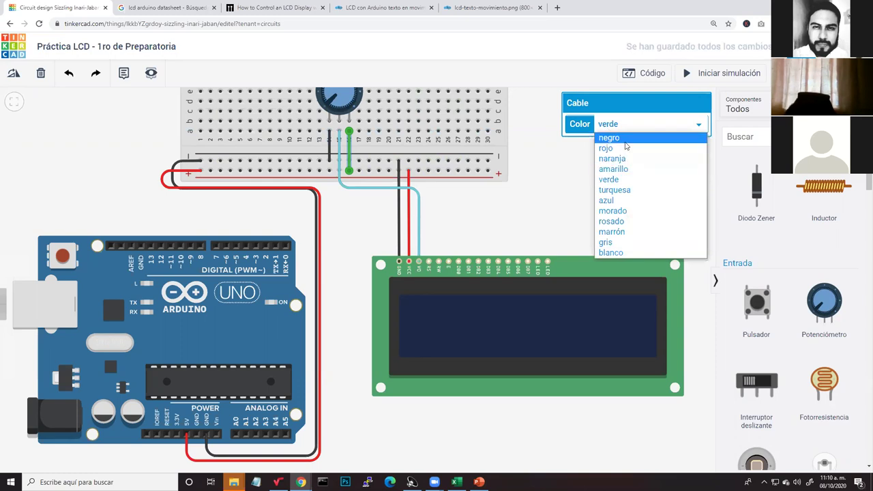
click(625, 148)
click(355, 262)
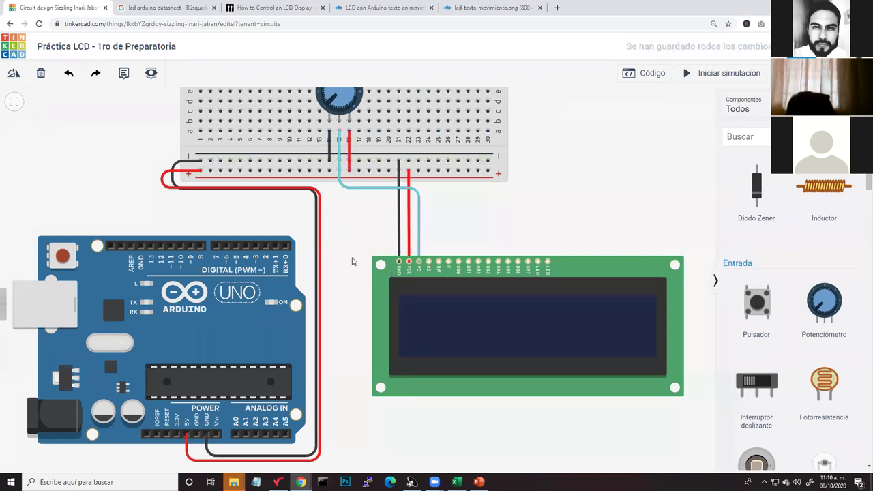
Inspect the finished potentiometer wiring and return to the tutorial page's wiring diagram.
scroll(470, 430, up, 2)
scroll(471, 431, down, 3)
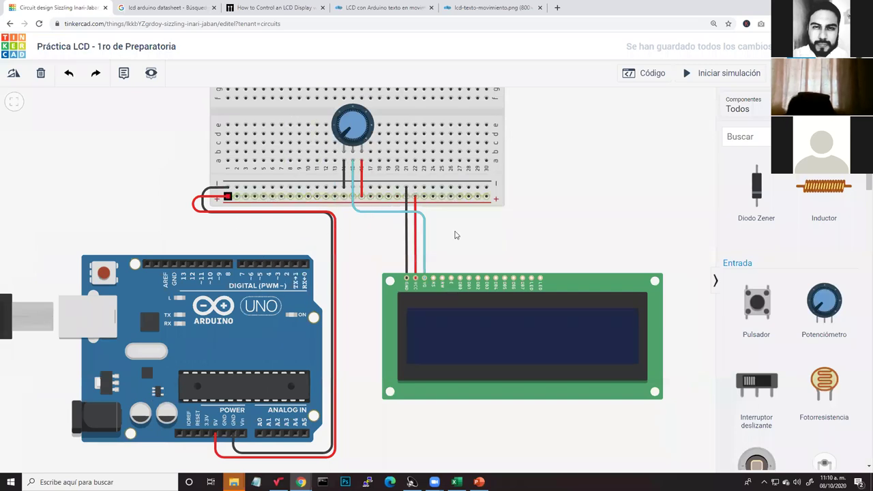
click(501, 319)
click(526, 239)
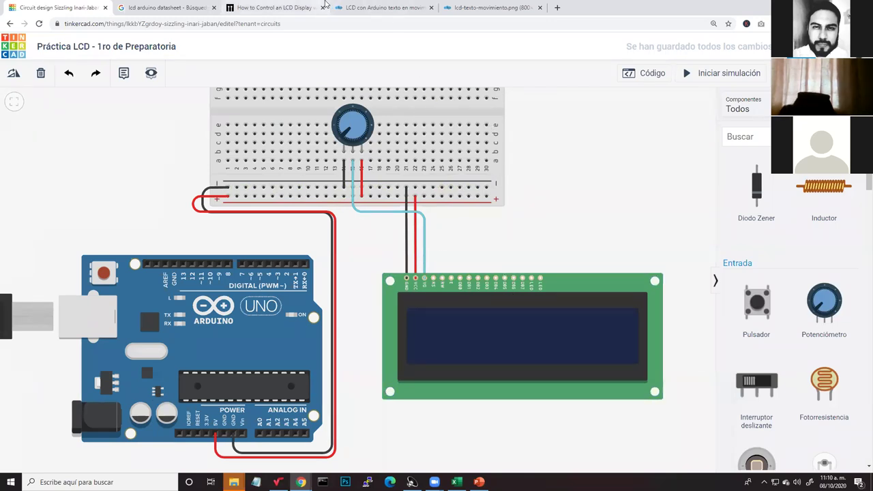
click(370, 6)
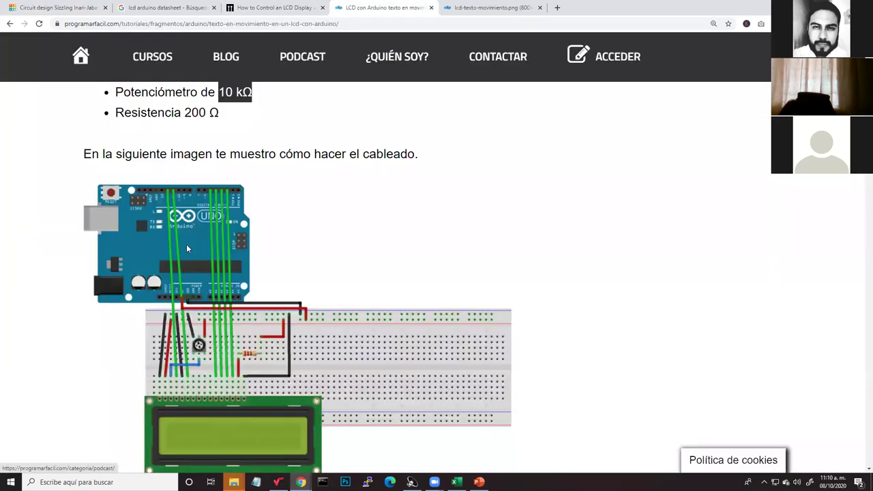
Following the wiring diagram, connect the LCD's RS pin to Arduino digital pin 12 with a green cable bent at right angles above the board.
click(456, 7)
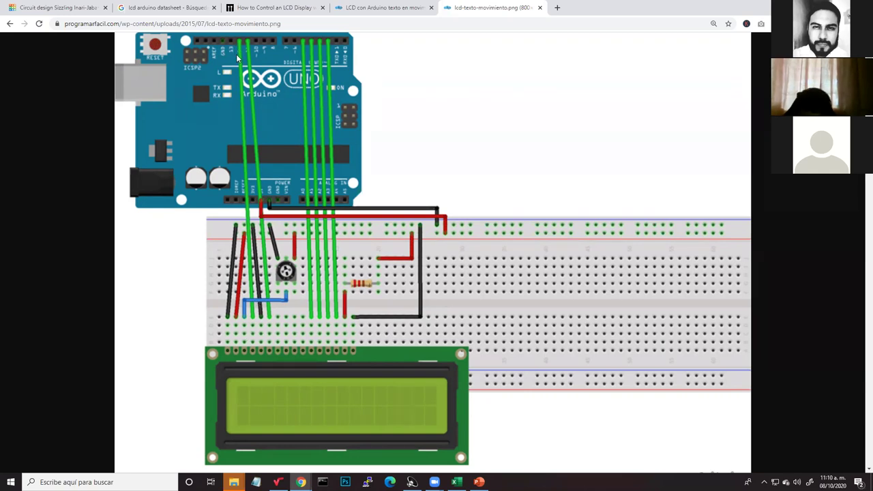
click(69, 7)
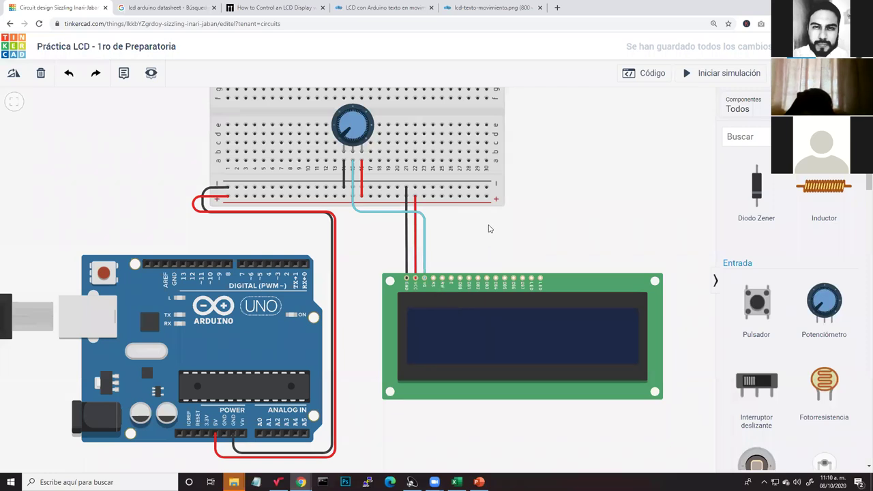
click(433, 279)
click(432, 245)
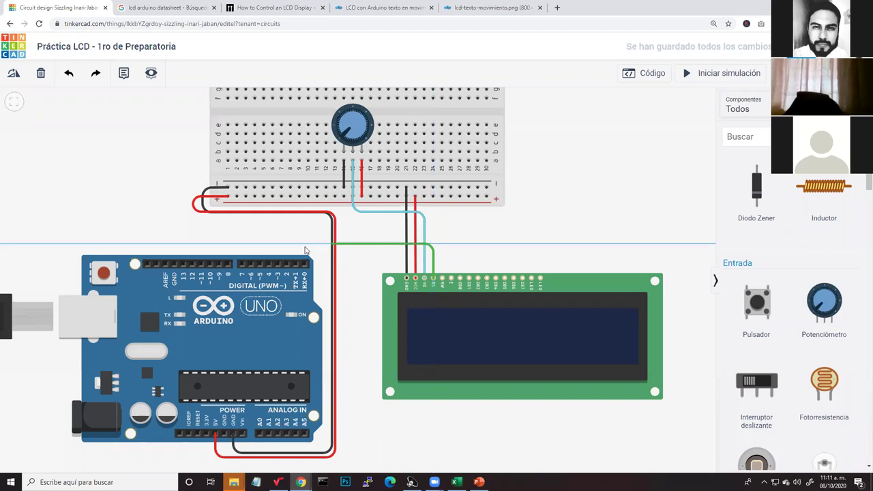
click(192, 248)
click(192, 265)
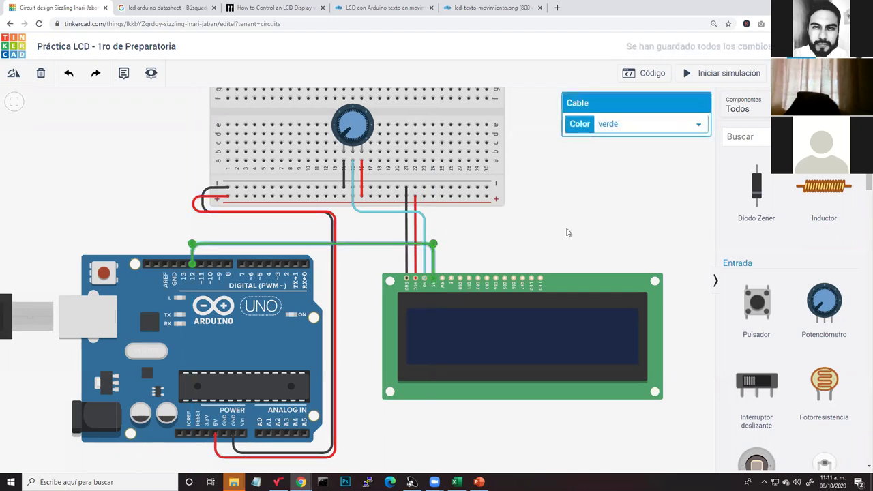
click(464, 256)
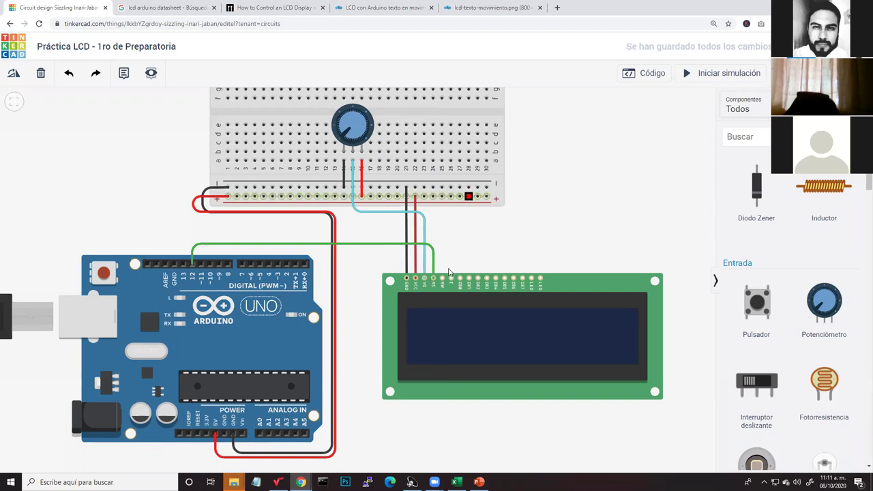
Check the diagram and wire the LCD's RW pin straight up to the breadboard's lower negative rail near column 25, color negro.
click(382, 8)
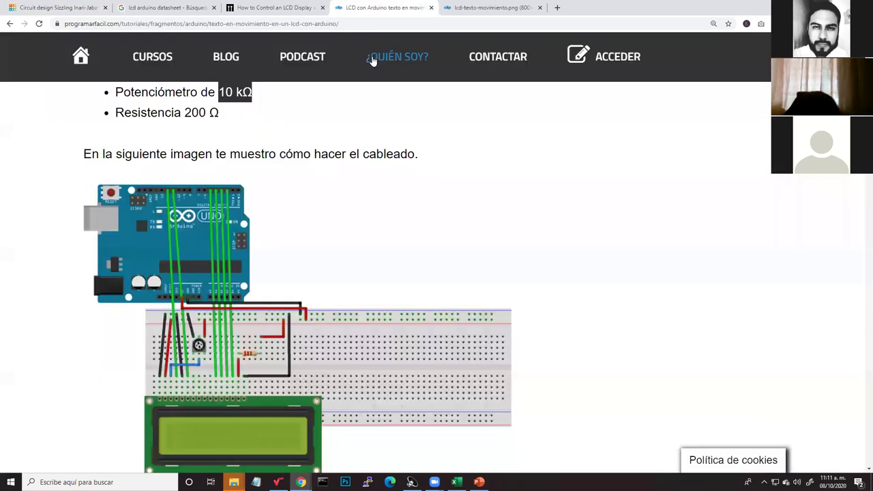
click(491, 7)
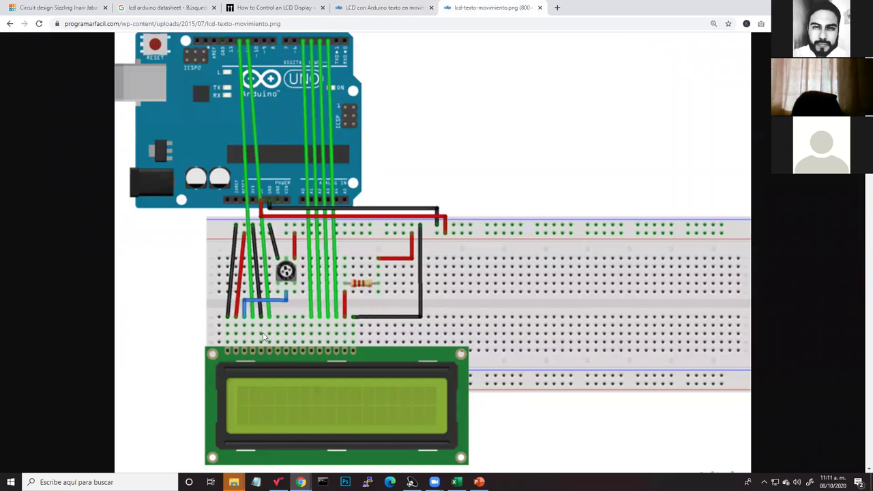
click(81, 7)
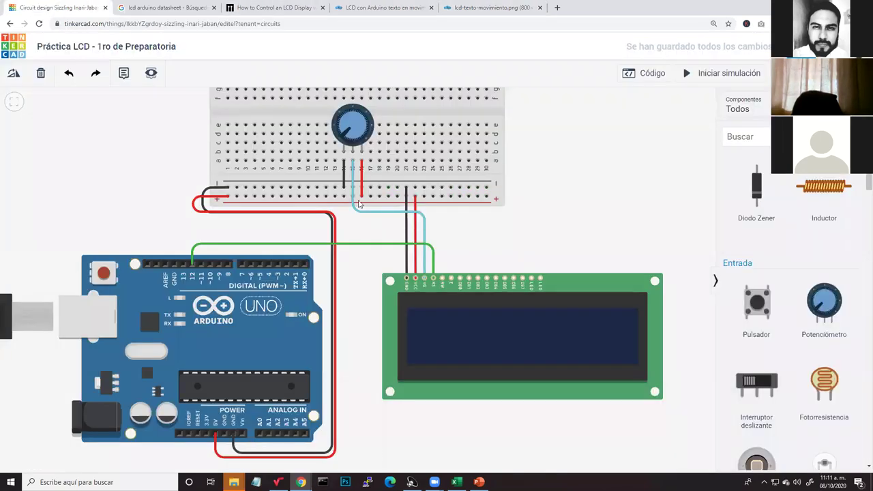
click(443, 278)
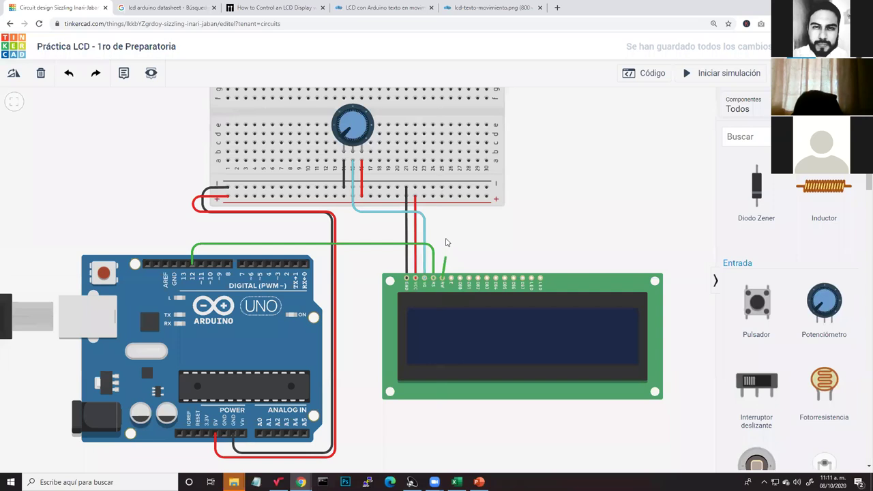
click(442, 188)
click(639, 125)
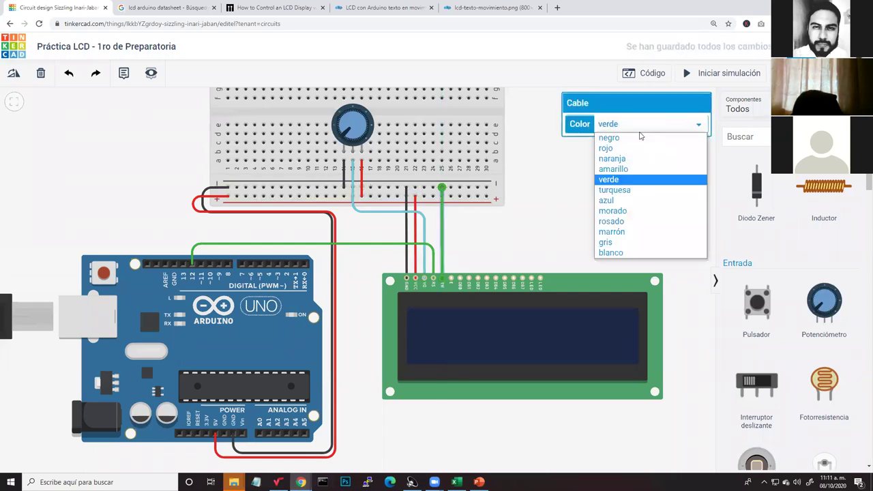
click(639, 137)
click(504, 237)
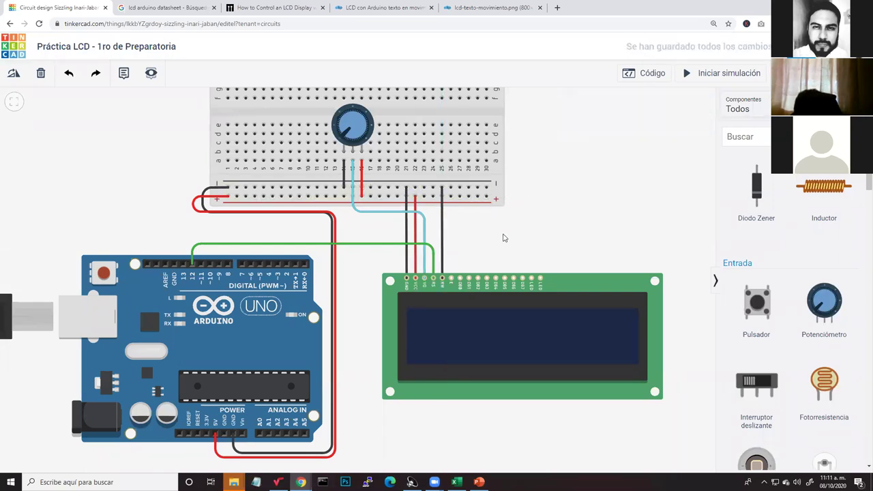
Following the diagram, connect the LCD's E pin to Arduino digital pin 11 with a right-angled green cable.
scroll(503, 237, up, 2)
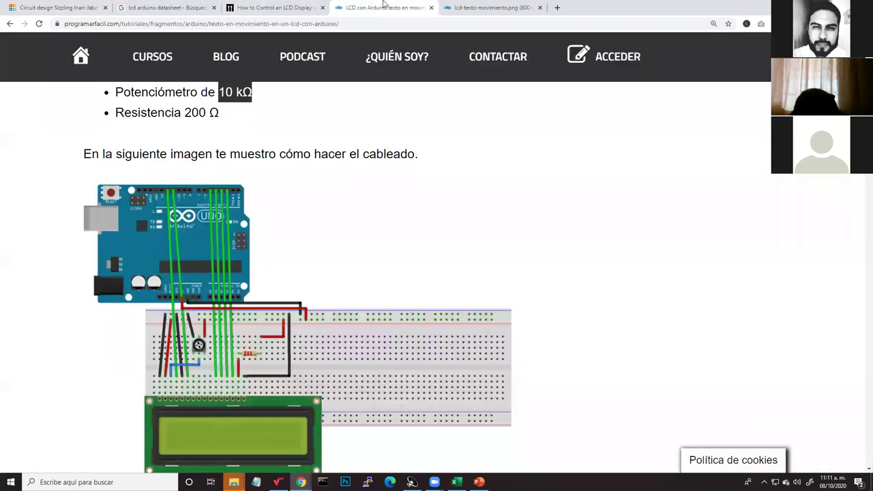
click(384, 8)
click(453, 6)
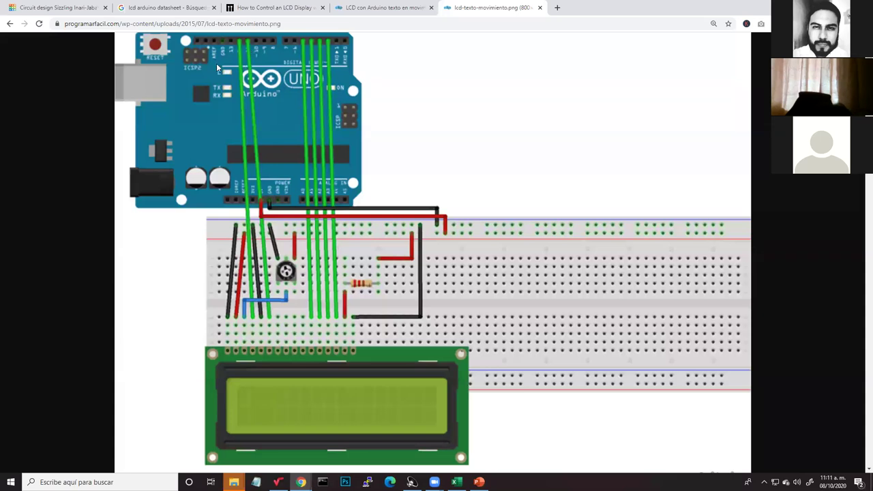
click(90, 7)
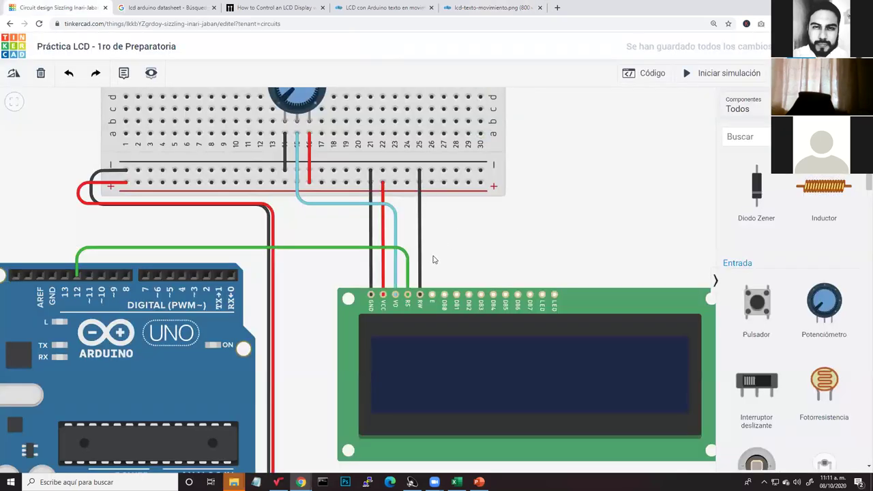
click(432, 294)
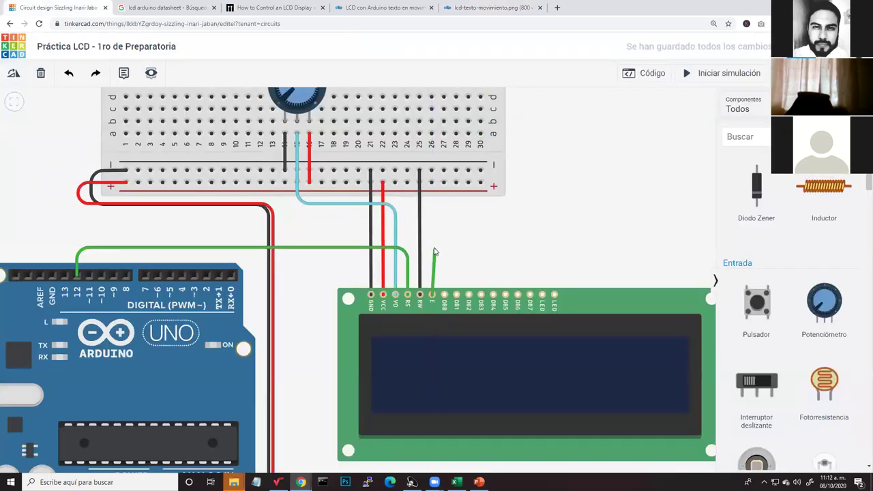
click(432, 243)
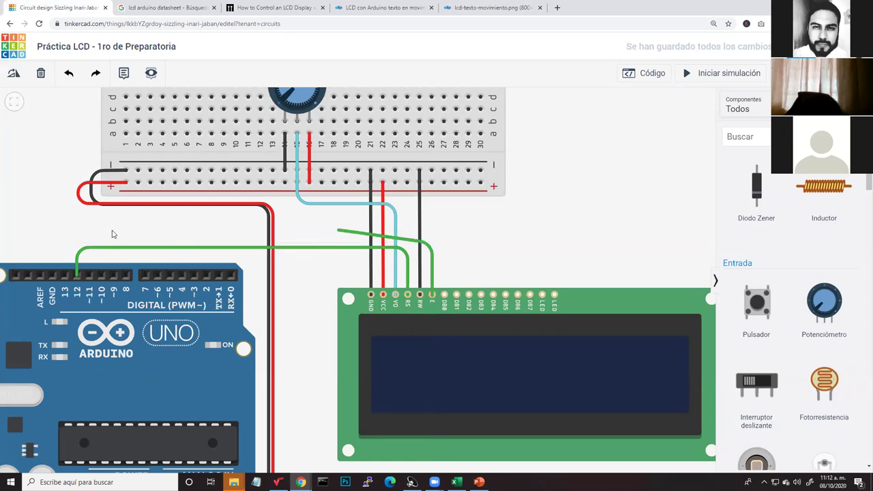
click(89, 243)
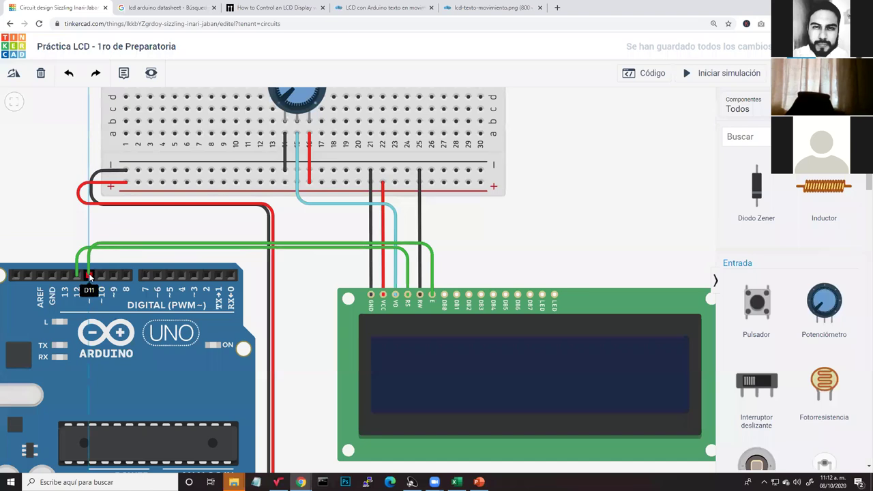
click(89, 276)
click(517, 256)
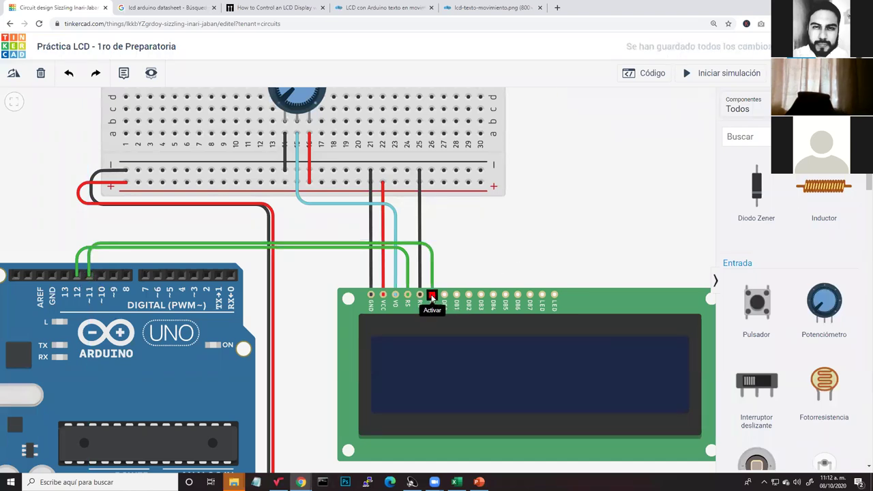
Check the diagram's data lines and connect the LCD's DB4 pin to Arduino digital pin 5 with a right-angled green cable.
click(481, 7)
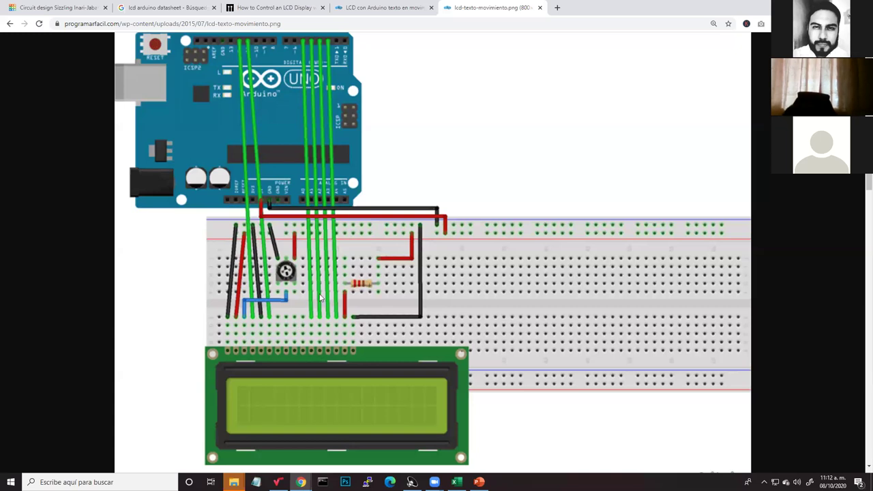
click(58, 7)
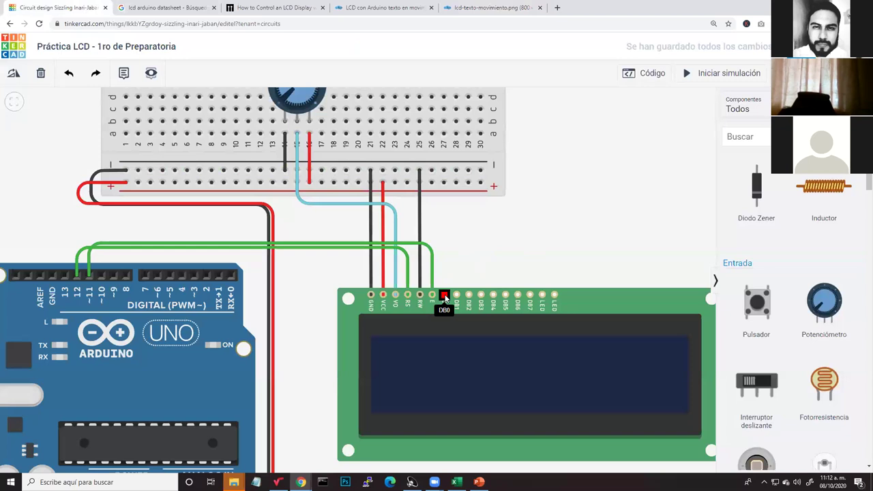
click(494, 297)
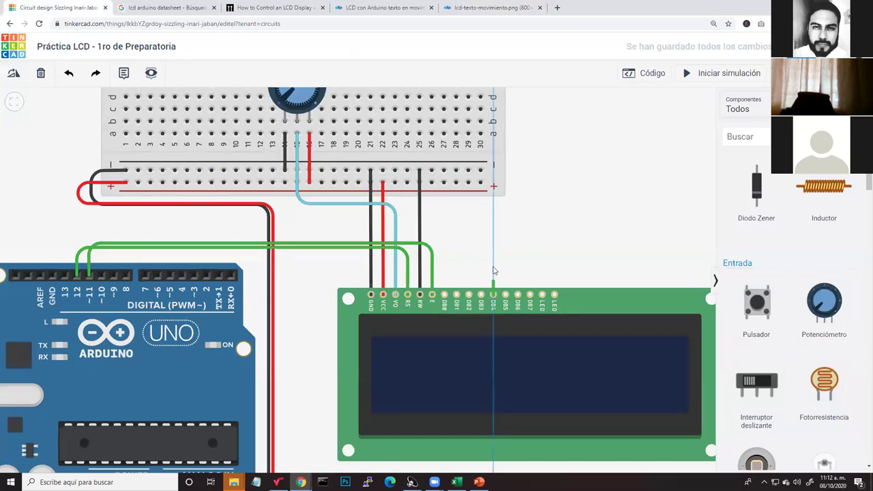
click(494, 237)
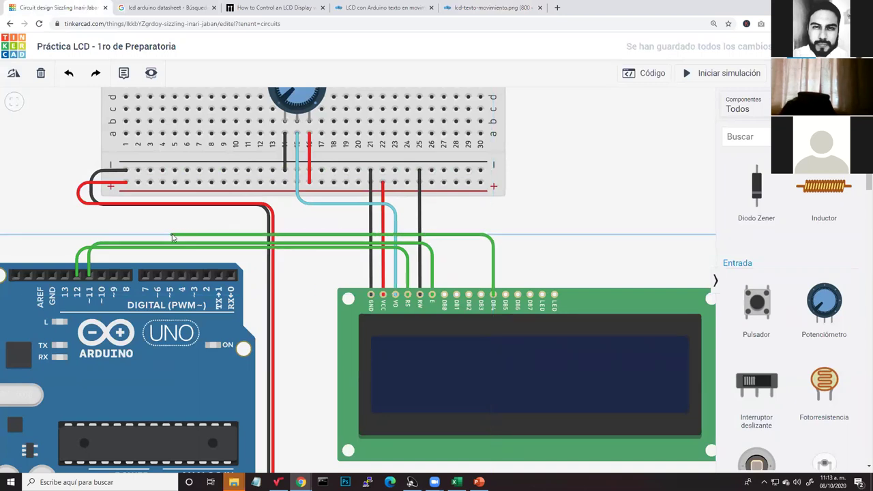
click(169, 275)
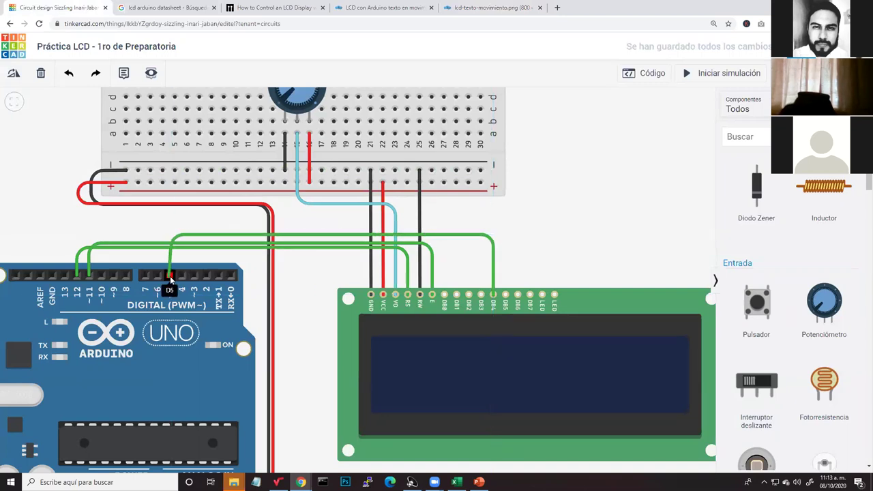
click(524, 259)
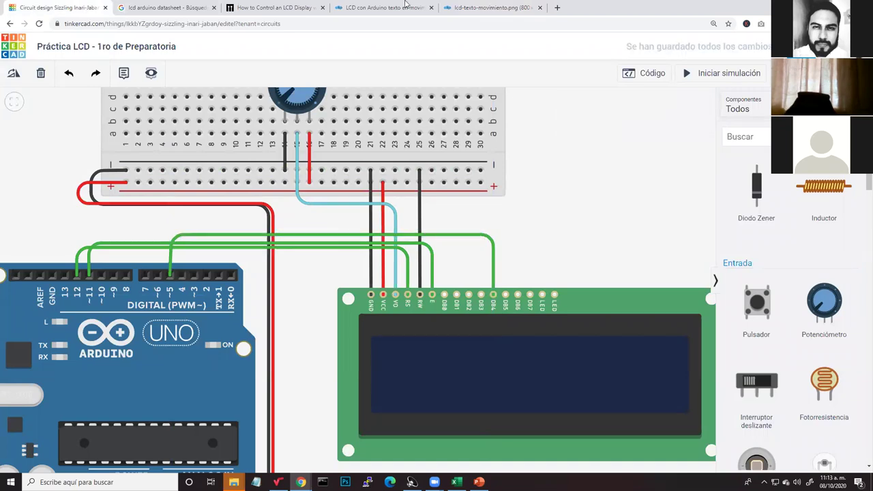
Consult the diagram again and connect the LCD's DB5 pin to Arduino digital pin 4, routing the green cable just above the DB4 cable.
click(490, 8)
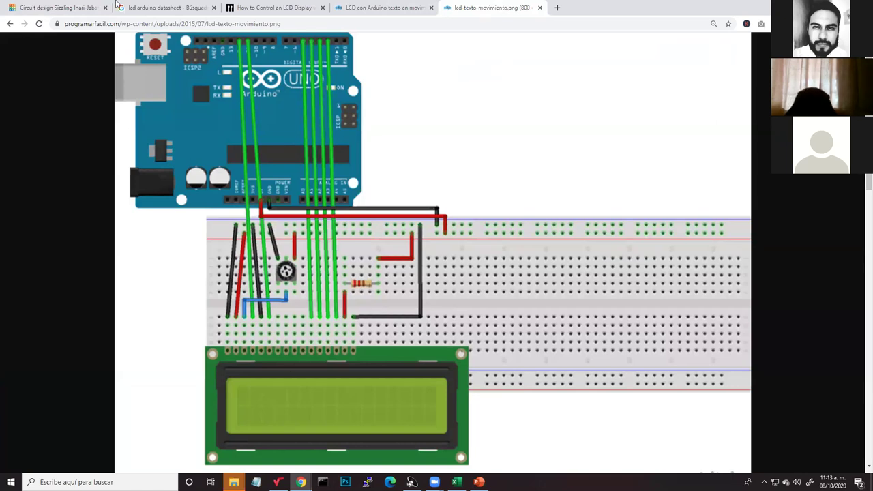
click(41, 7)
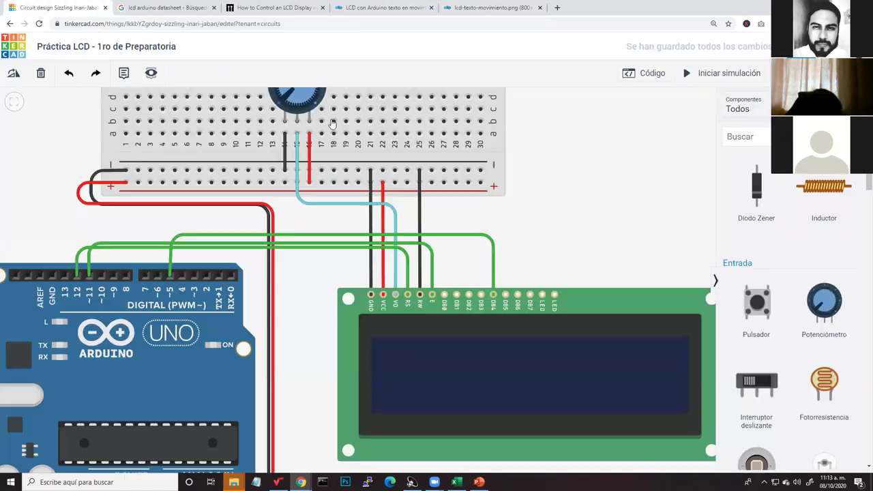
click(506, 293)
click(504, 231)
click(297, 206)
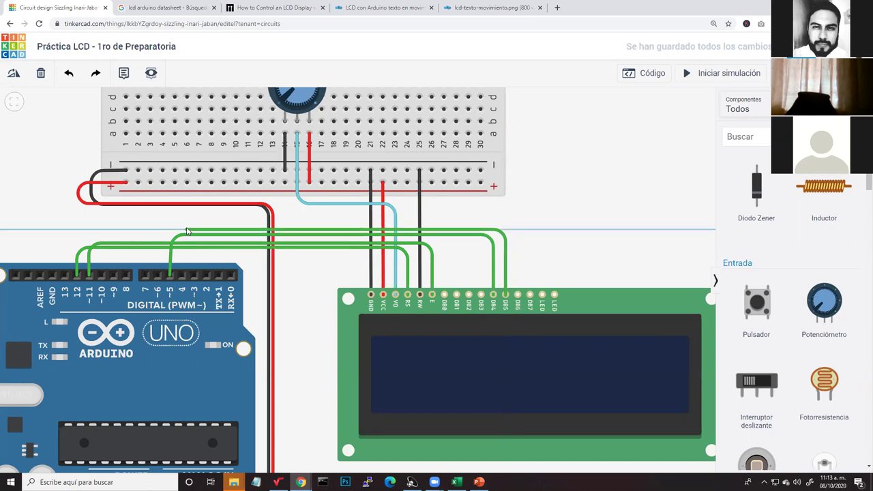
click(185, 232)
click(181, 275)
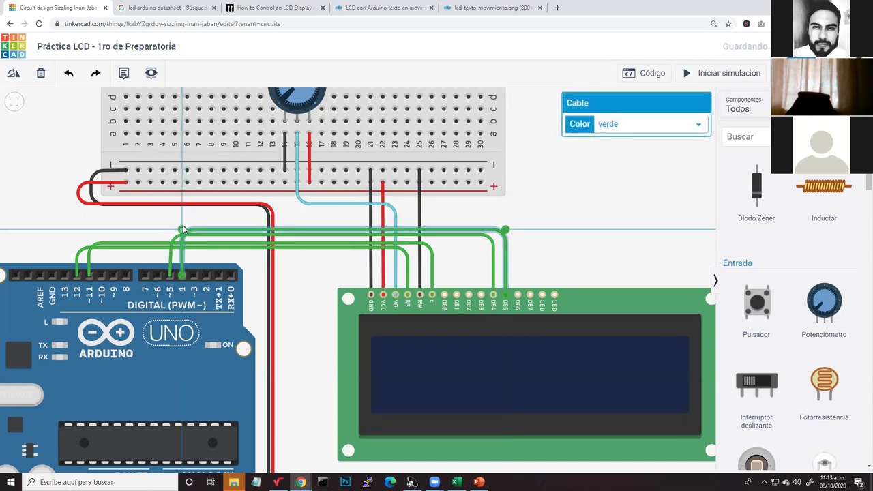
Connect the LCD's DB6 pin to Arduino digital pin 3 with a green cable above the DB5 one, straightening its bend over pin 3.
click(518, 294)
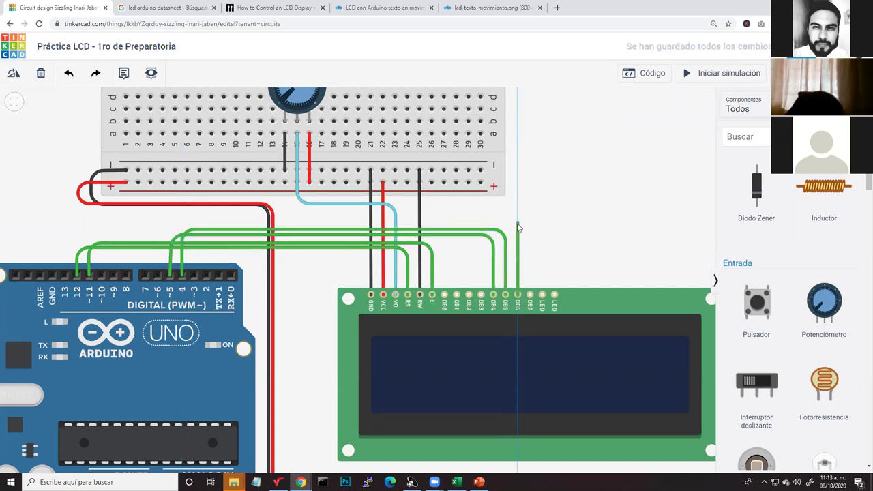
click(517, 223)
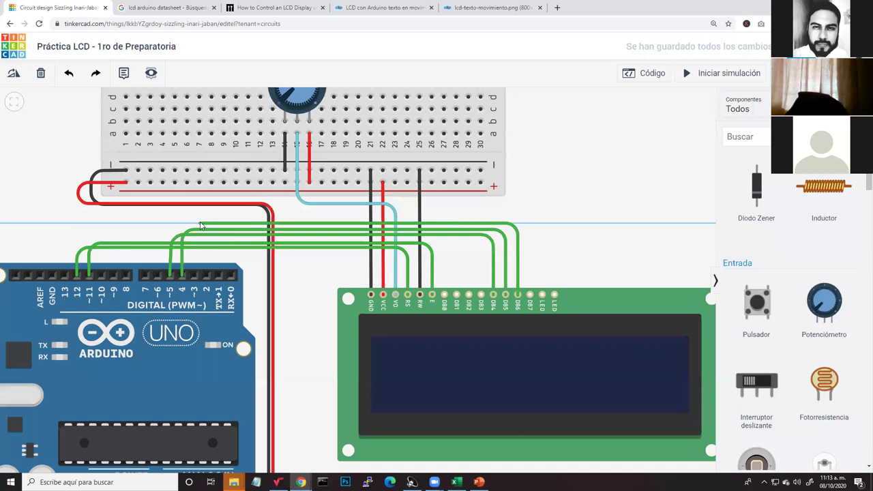
click(195, 275)
drag(203, 225, 194, 223)
click(565, 272)
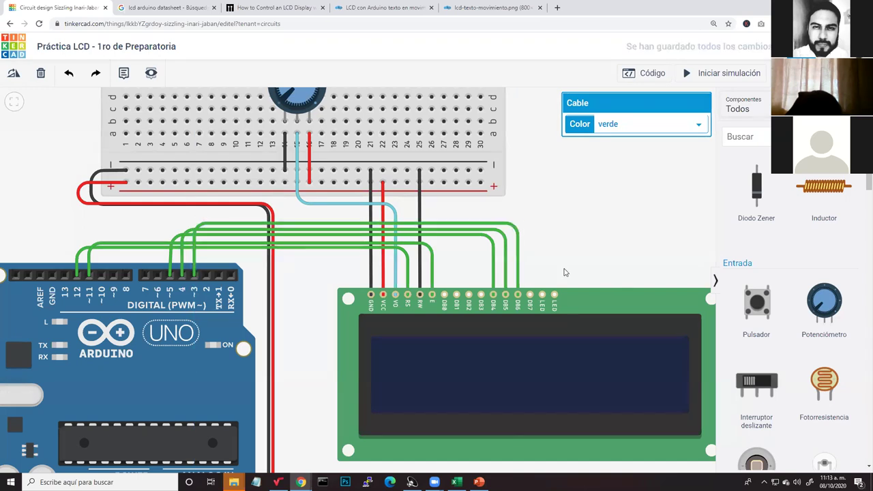
Connect the LCD's DB7 pin to Arduino digital pin 2 with a right-angled green cable running above the other data cables.
click(529, 294)
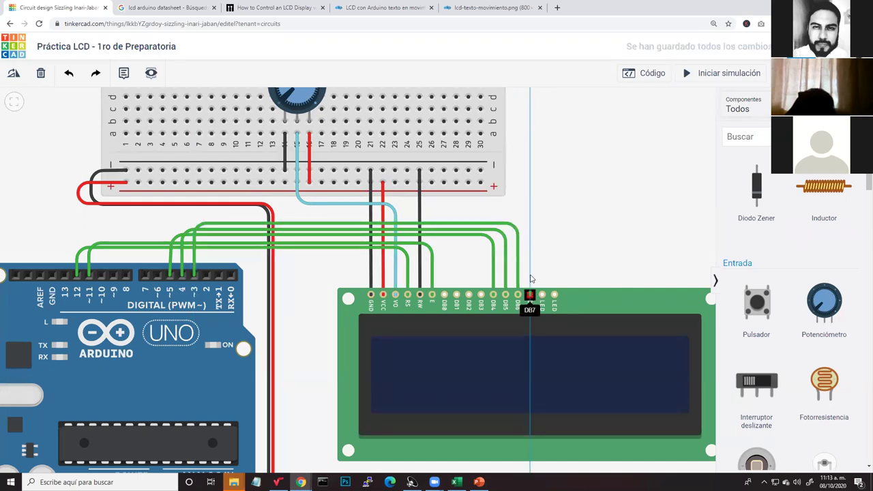
click(529, 214)
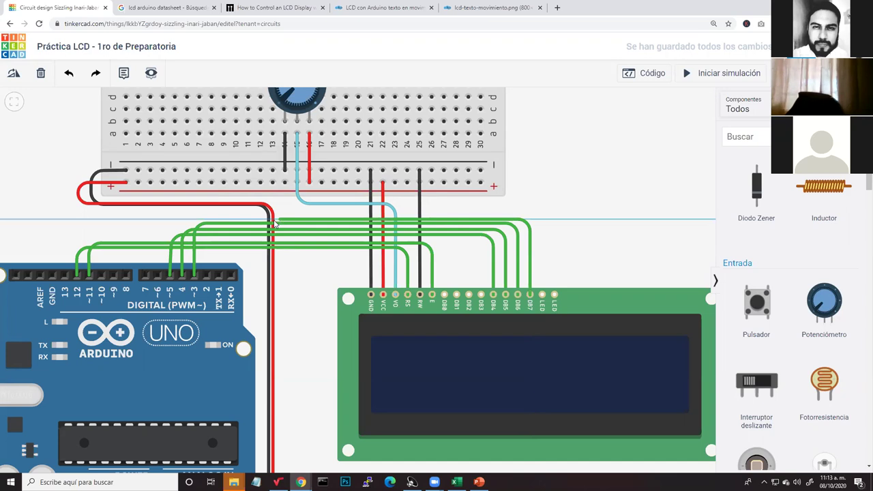
click(206, 221)
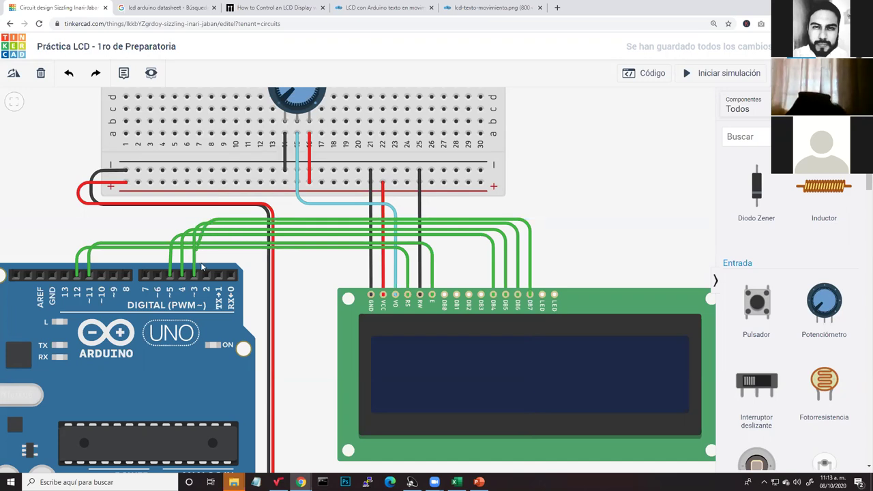
click(205, 276)
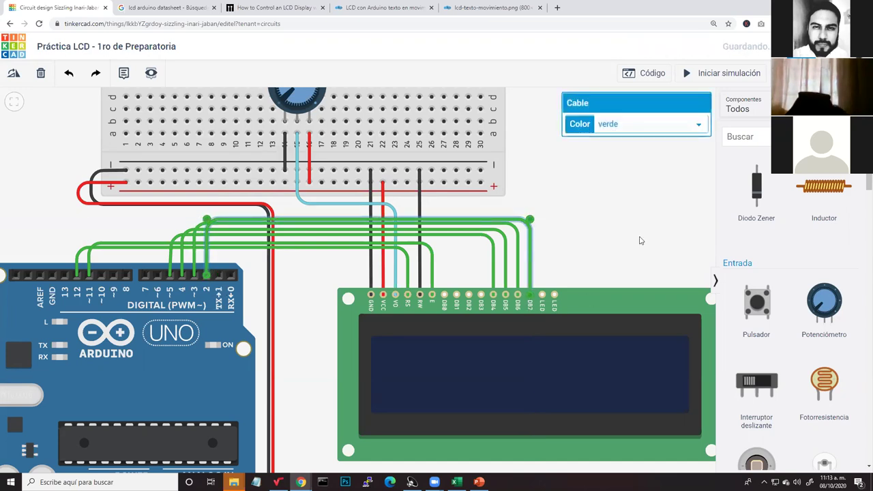
Check the tutorial's wiring diagram for the remaining LCD connections and its materials list for the resistor value.
click(558, 236)
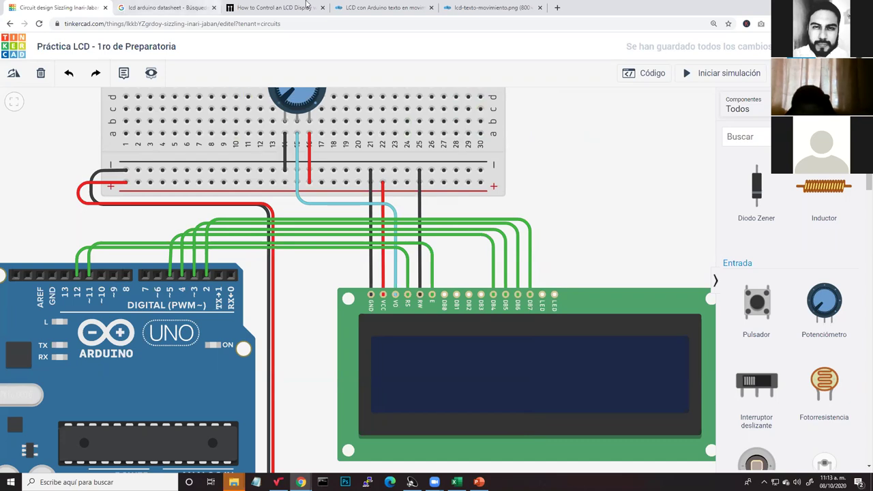
click(380, 8)
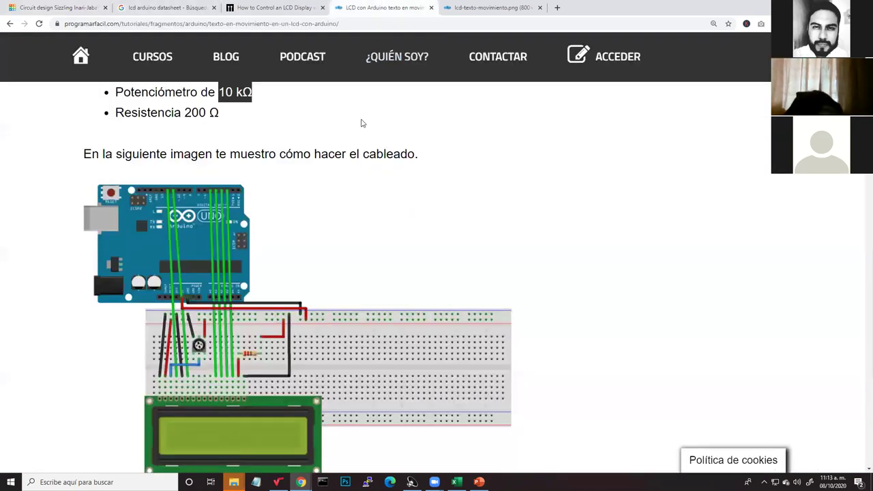
click(489, 8)
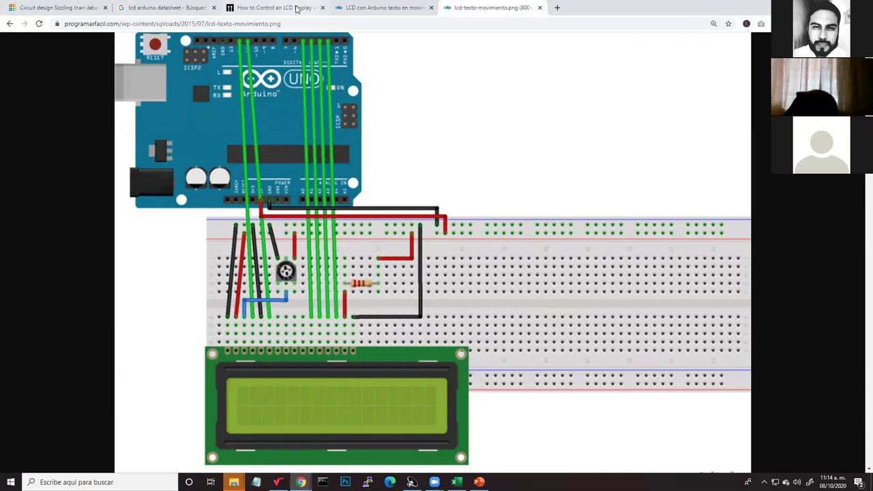
click(364, 8)
scroll(282, 232, up, 2)
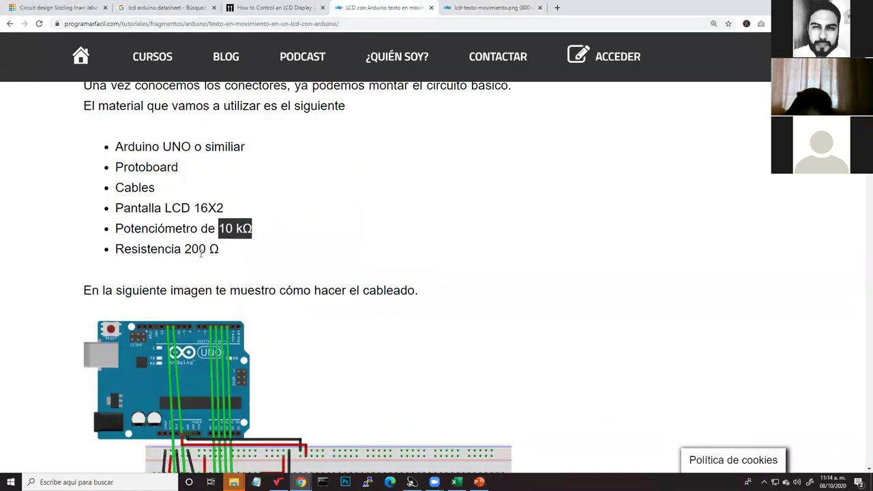
drag(124, 249, 225, 258)
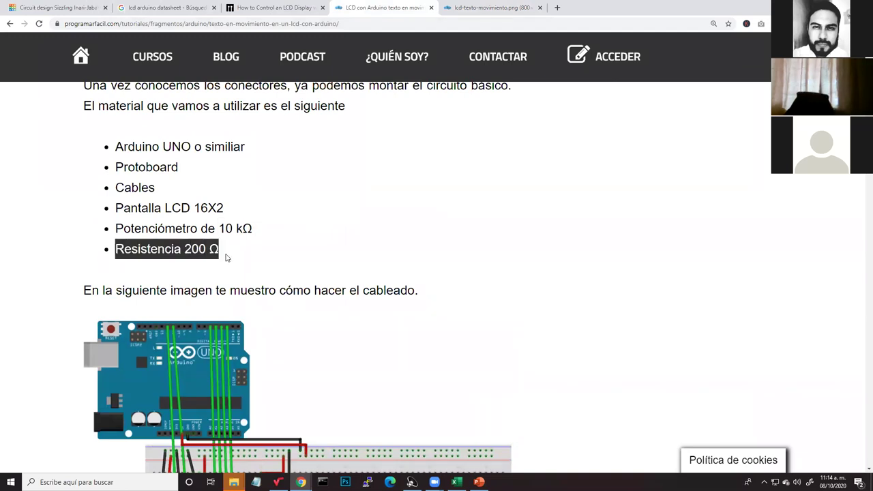
Place a resistor between breadboard column 19 and the positive rail, and set its resistance in Ω to match the tutorial's list.
key(ctrl+1)
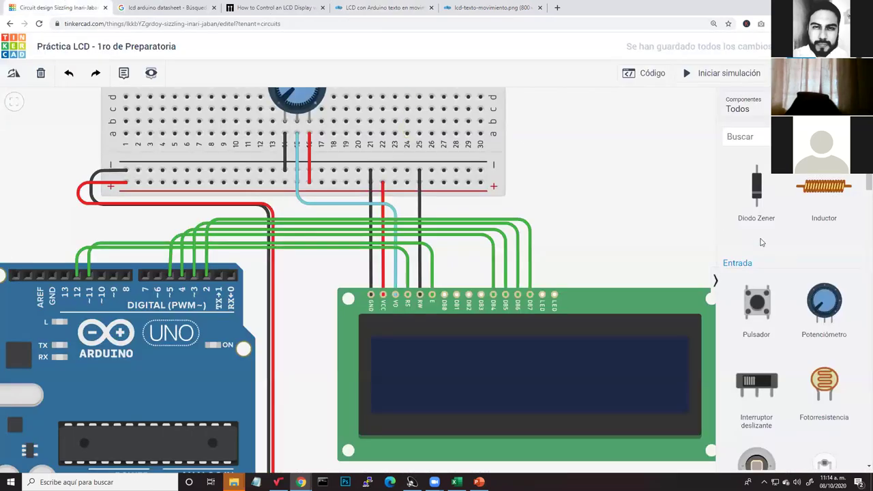
scroll(642, 196, down, 5)
scroll(784, 283, up, 3)
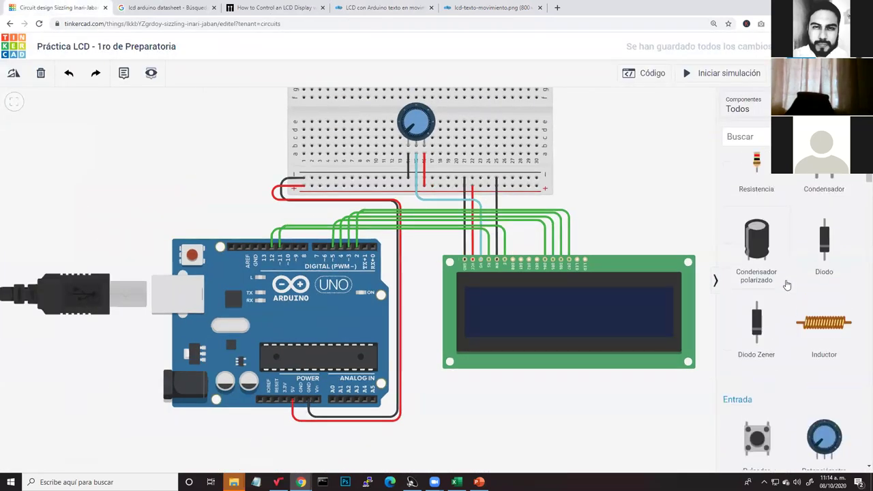
drag(756, 202, 449, 175)
click(694, 145)
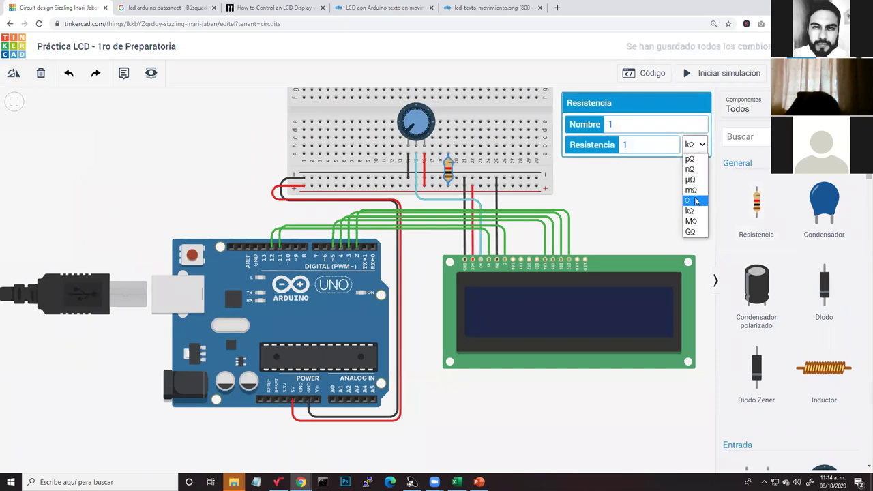
click(695, 200)
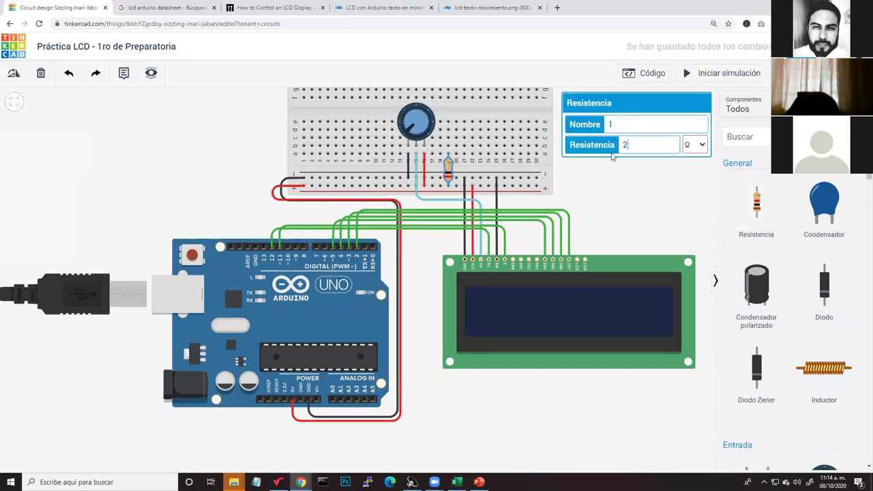
click(603, 176)
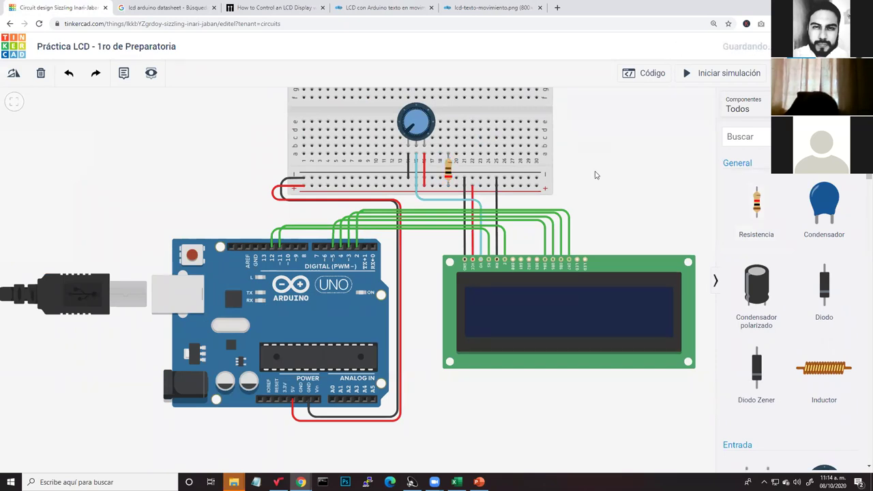
Connect the LCD's first LED pin to row b, column 19 above the resistor with a right-angled cable, and colour it red (rojo).
click(576, 261)
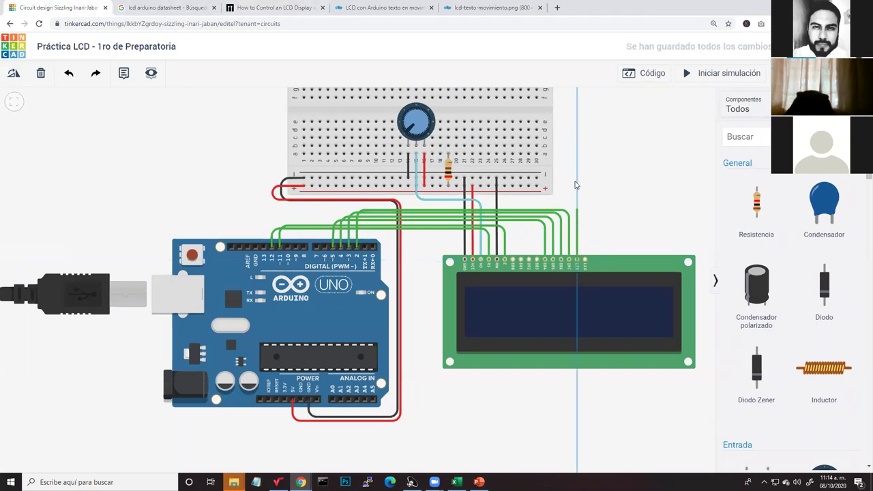
click(576, 146)
click(448, 146)
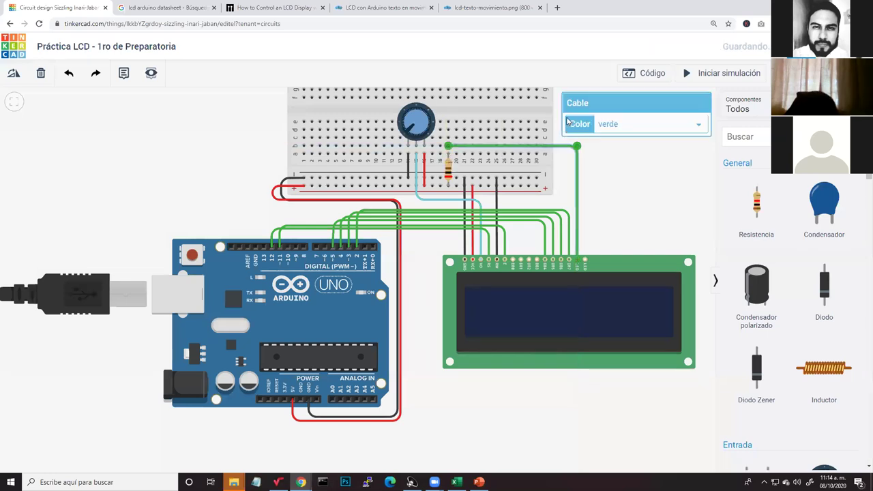
click(623, 127)
click(622, 148)
click(621, 150)
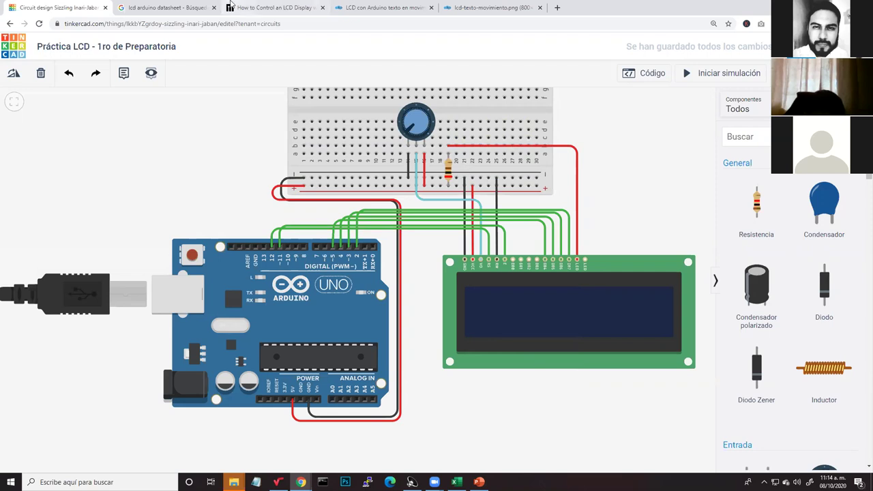
Consult the diagram and connect the LCD's last LED pin to the negative rail at column 30 with a right-angled black (negro) cable.
click(407, 4)
click(491, 7)
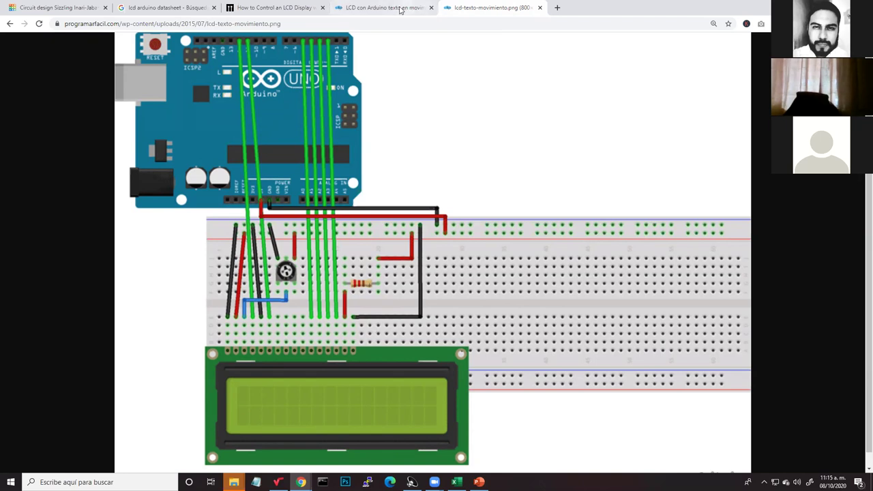
click(24, 10)
click(585, 261)
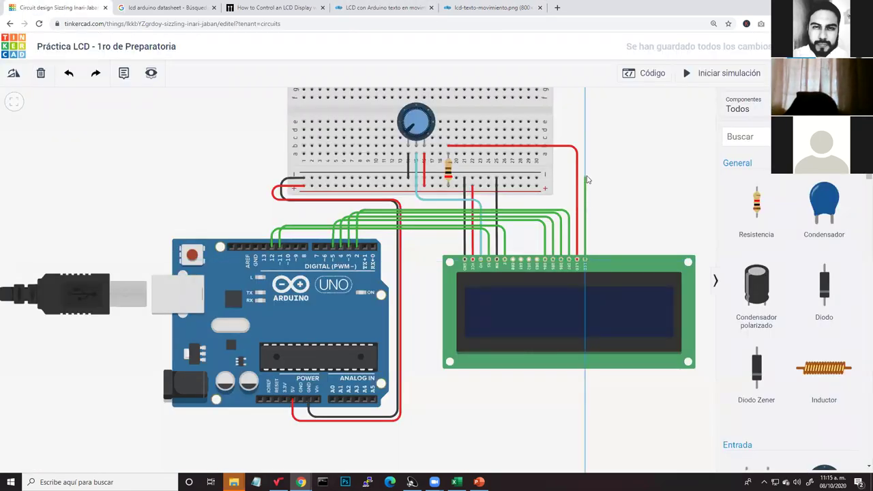
click(538, 178)
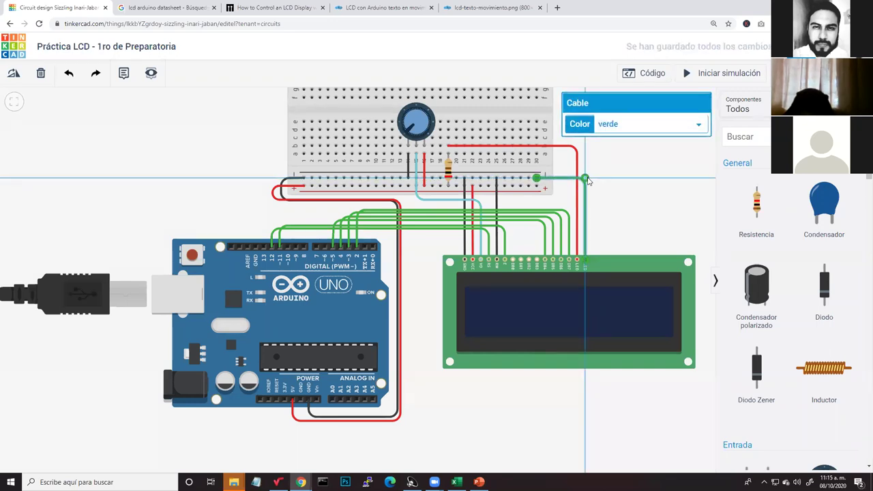
click(610, 131)
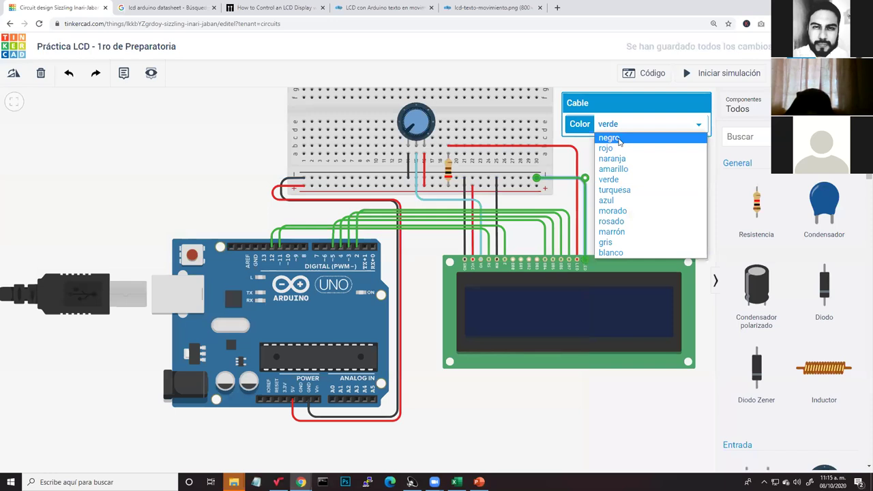
click(608, 138)
click(627, 191)
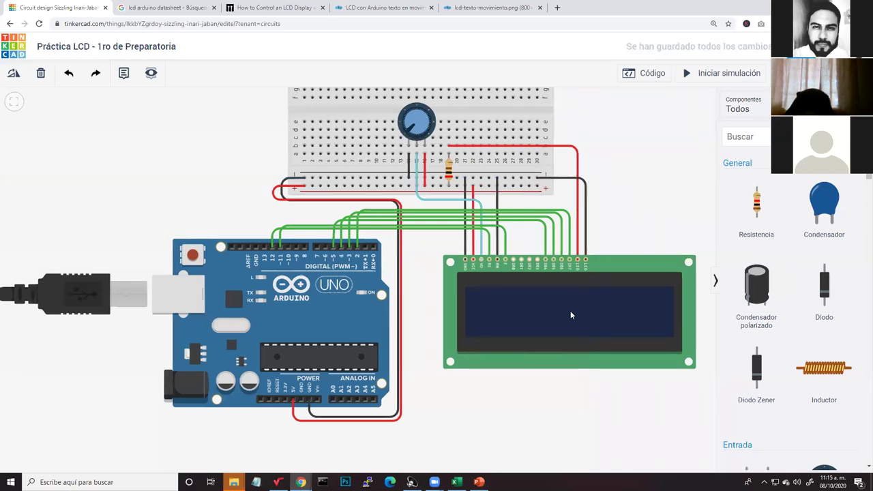
Review the completed circuit's wiring and compare its power, potentiometer, data and LED connections with the tutorial's diagram.
scroll(487, 430, down, 3)
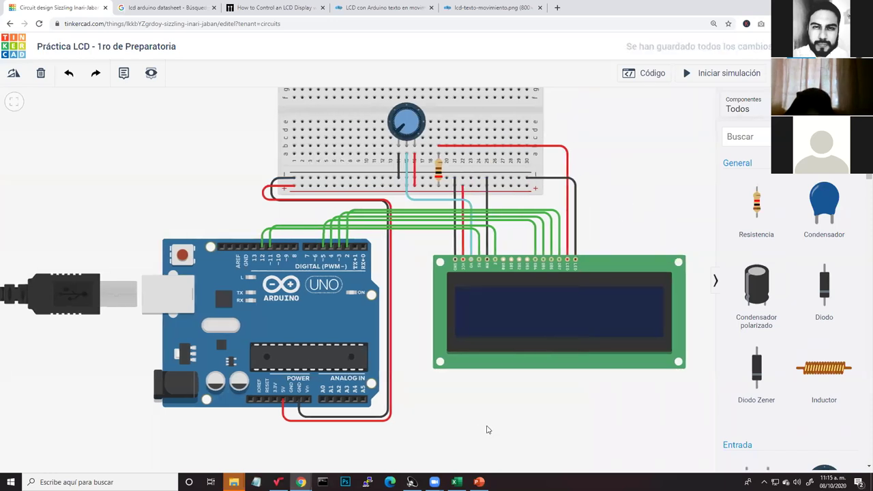
drag(488, 429, 465, 404)
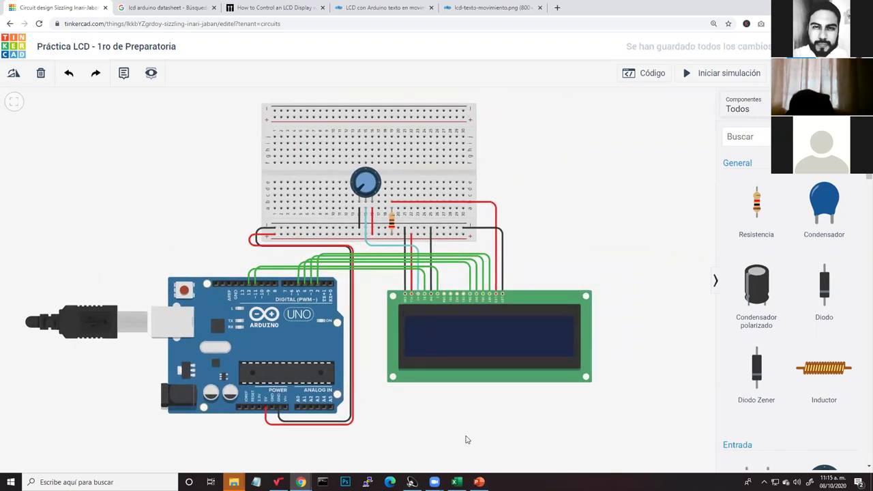
drag(467, 439, 465, 424)
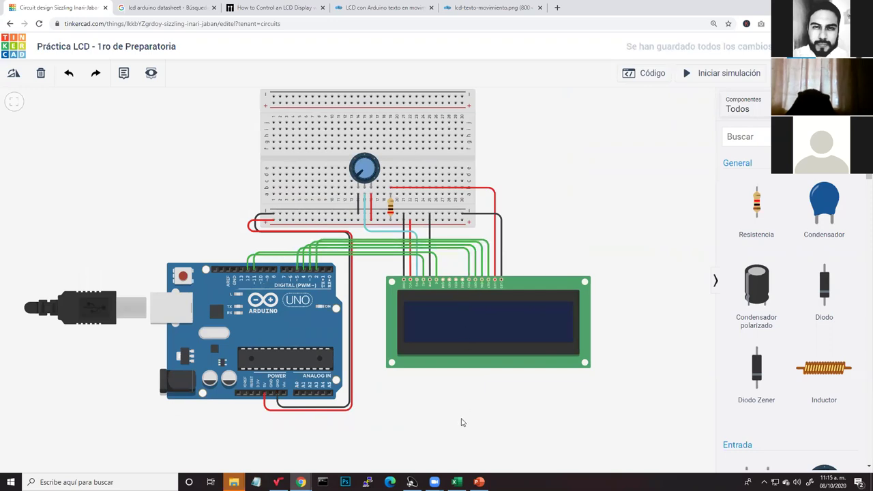
scroll(461, 423, up, 3)
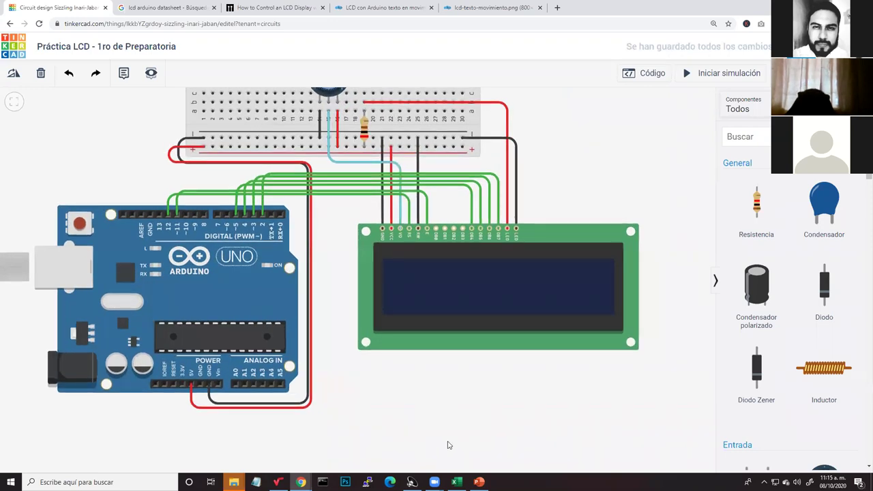
scroll(448, 445, down, 2)
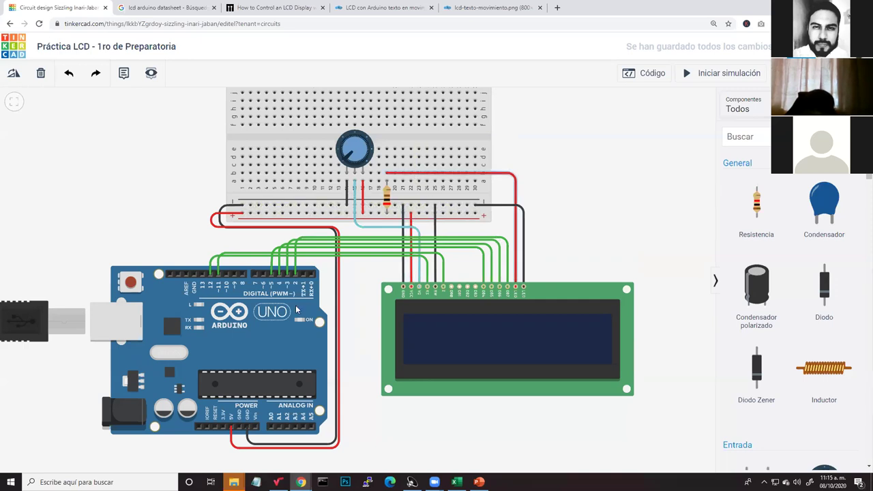
click(399, 10)
click(468, 8)
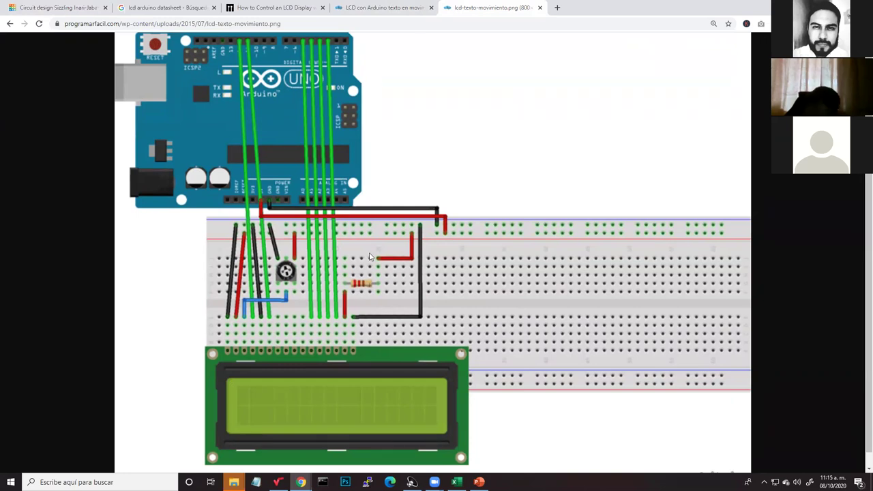
click(21, 7)
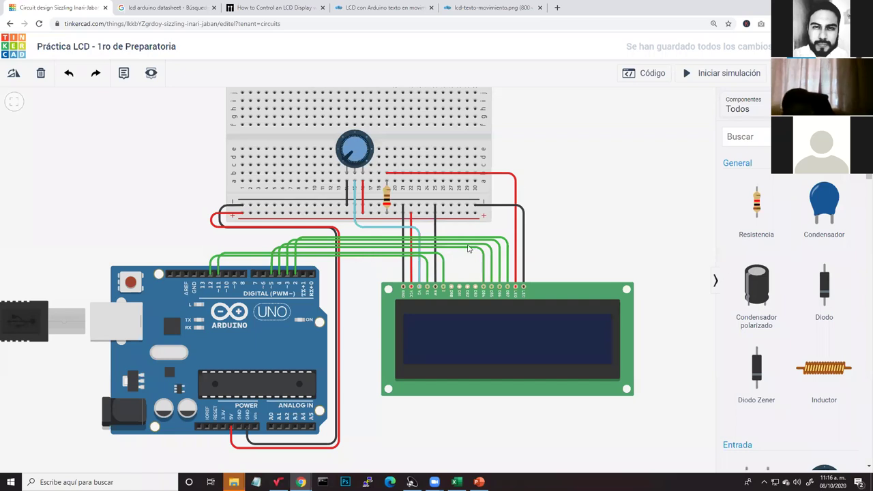
scroll(382, 227, up, 1)
scroll(382, 227, up, 1)
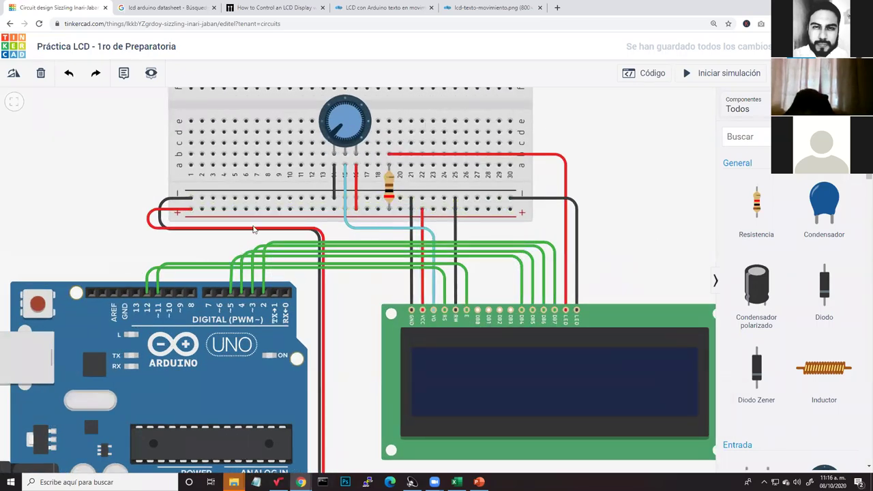
scroll(637, 247, down, 2)
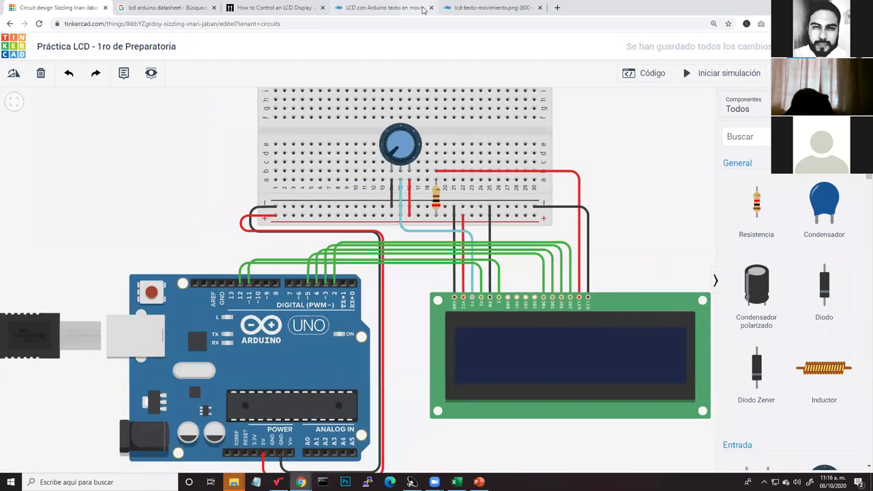
click(490, 8)
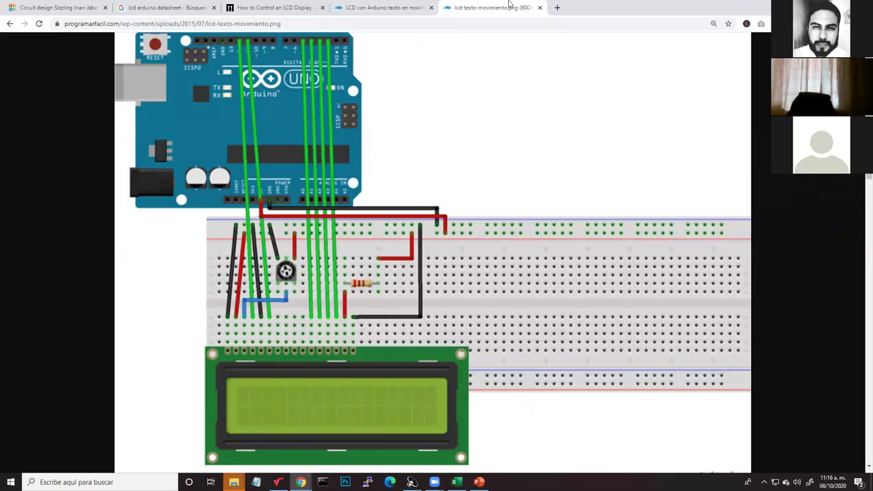
Search Google Images for "protoboar expectativa realidad".
click(146, 8)
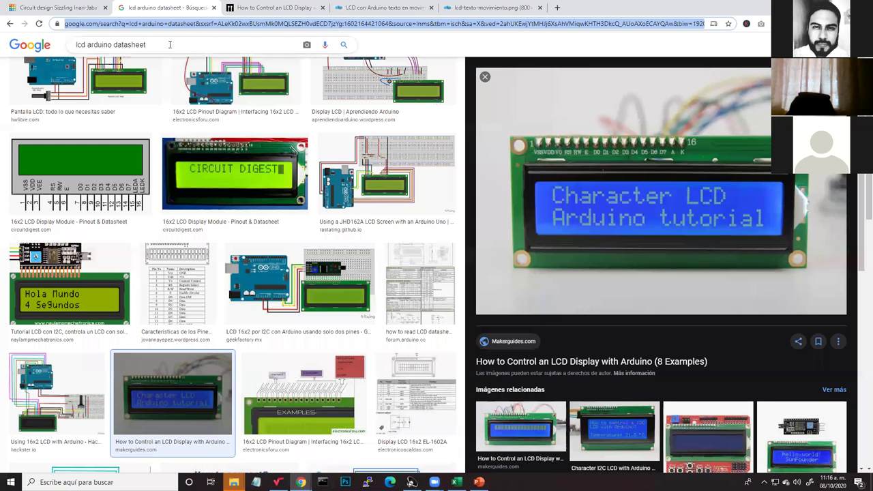
click(169, 45)
text(protoboar)
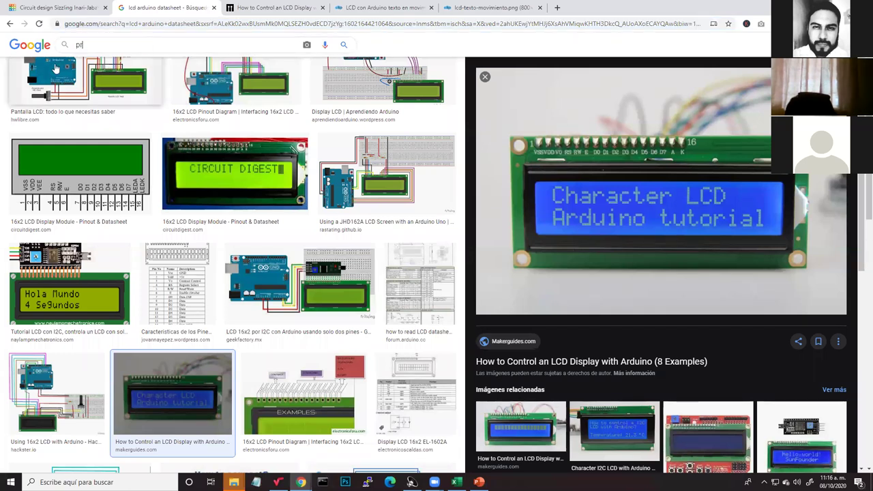
text(  expectativa realidad)
key(Return)
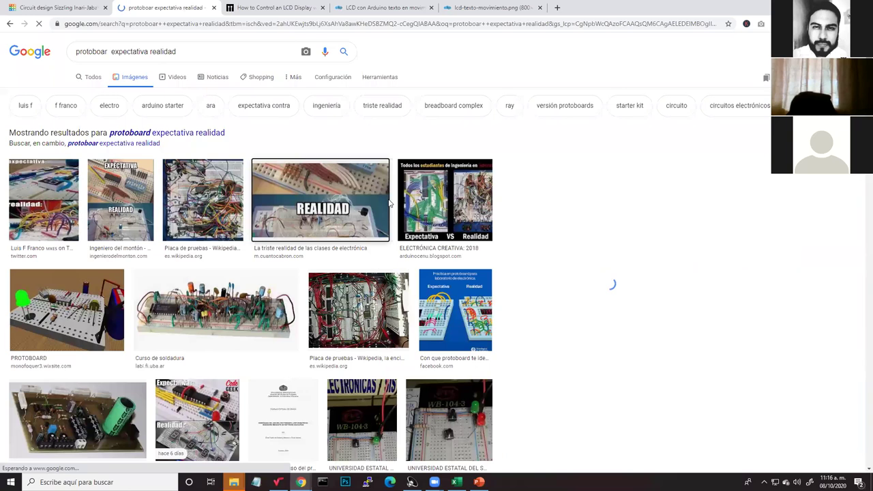
Preview several of the expectation-versus-reality breadboard pictures, including the Facebook illustration and the Wikipedia "Placa de pruebas" photo.
click(381, 202)
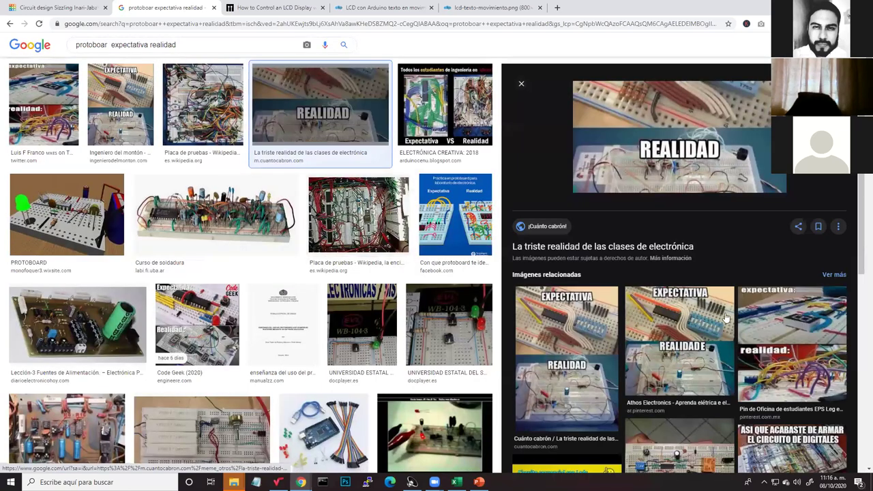
click(792, 364)
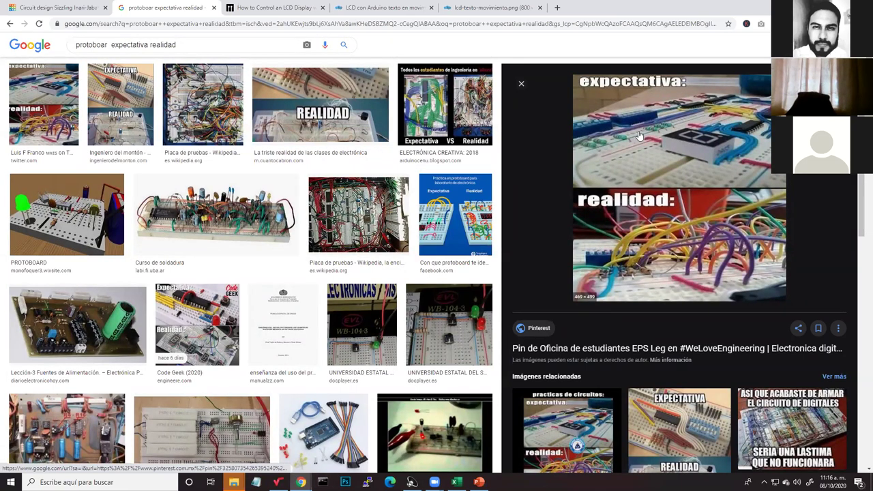
click(443, 227)
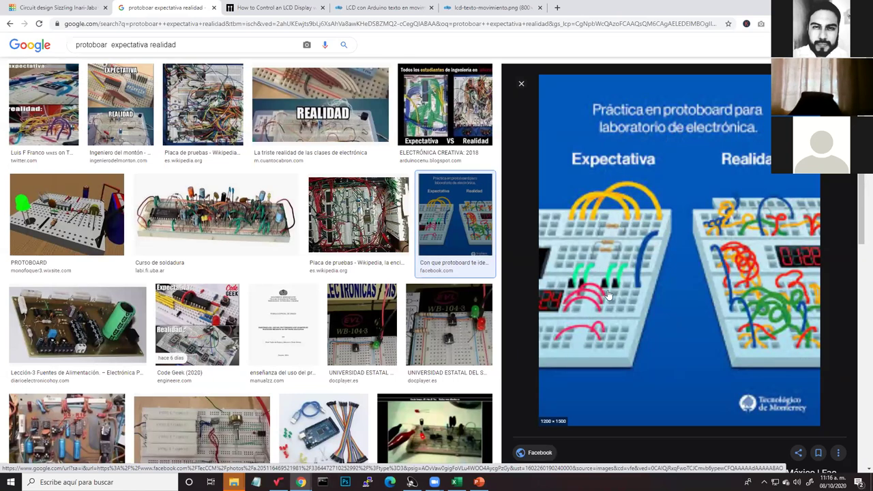
click(358, 215)
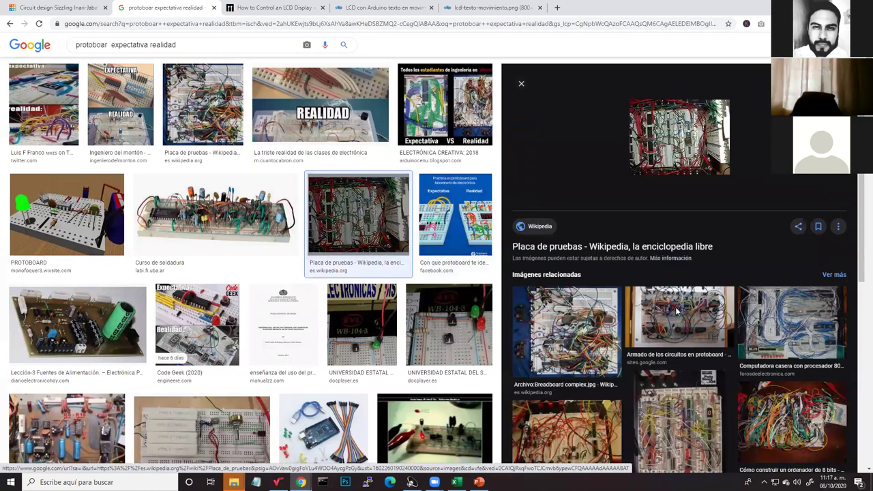
Preview the "Armado de los circuitos en protoboard" picture and look through its related breadboard images.
click(647, 320)
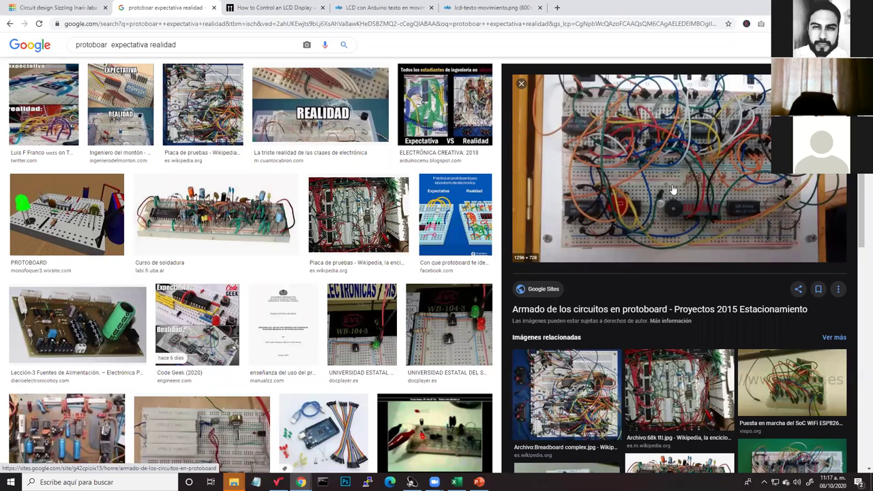
scroll(713, 313, down, 3)
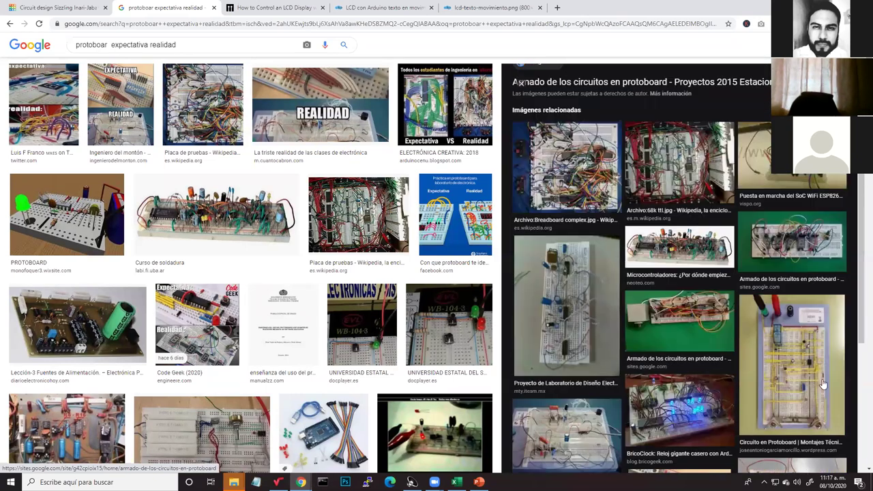
scroll(653, 291, down, 2)
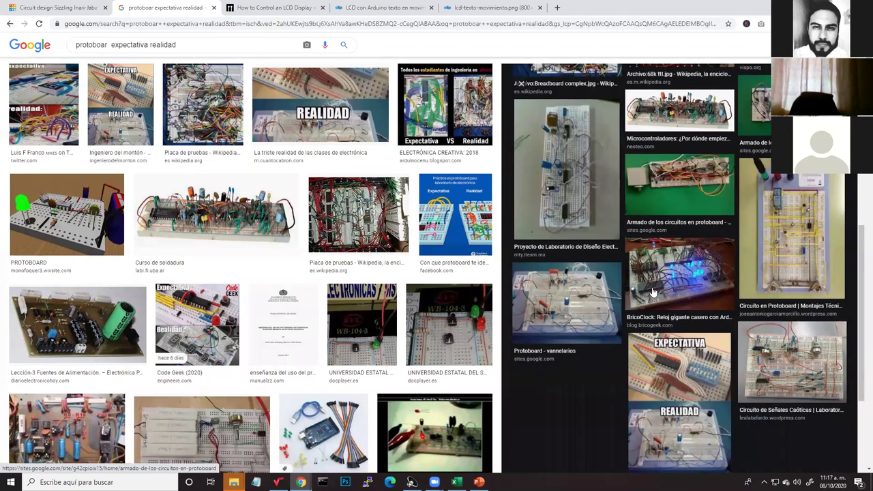
click(680, 184)
scroll(360, 212, up, 2)
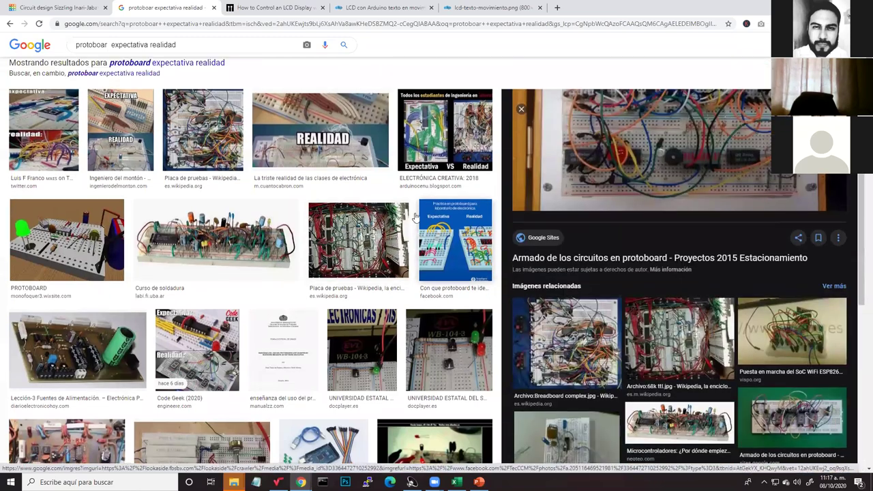
Browse further through the image results and preview the "Curso de soldadura" breadboard picture with its related images.
scroll(157, 300, down, 2)
scroll(162, 304, down, 4)
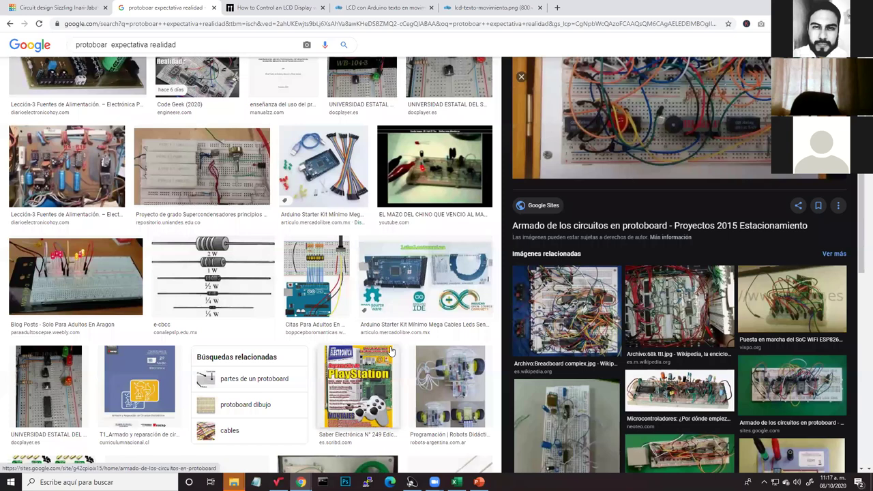
scroll(382, 336, down, 3)
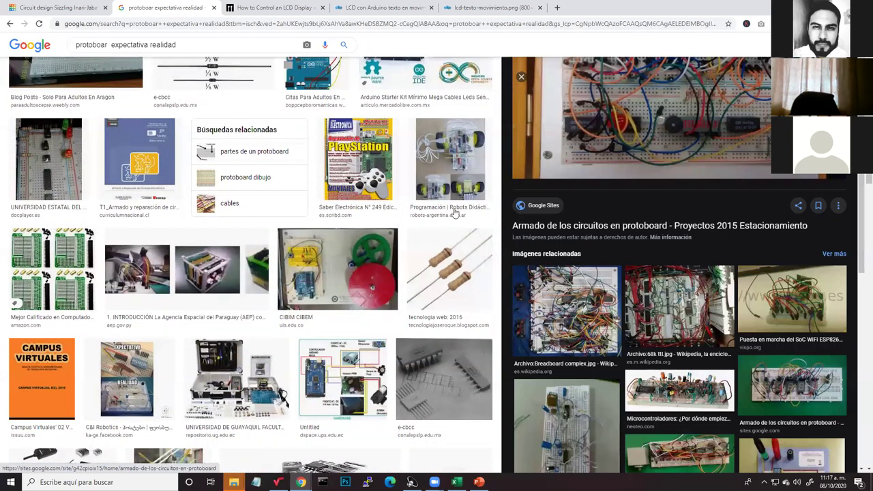
scroll(456, 211, up, 3)
scroll(656, 194, up, 2)
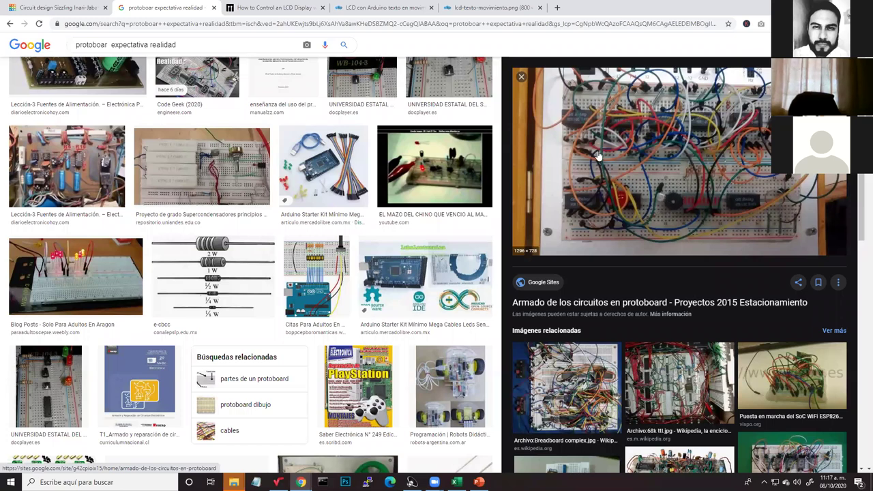
scroll(413, 157, up, 3)
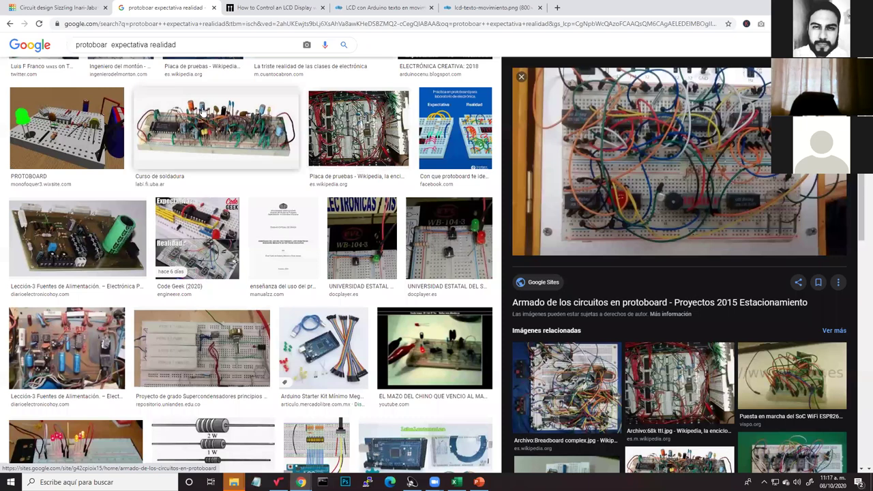
click(215, 130)
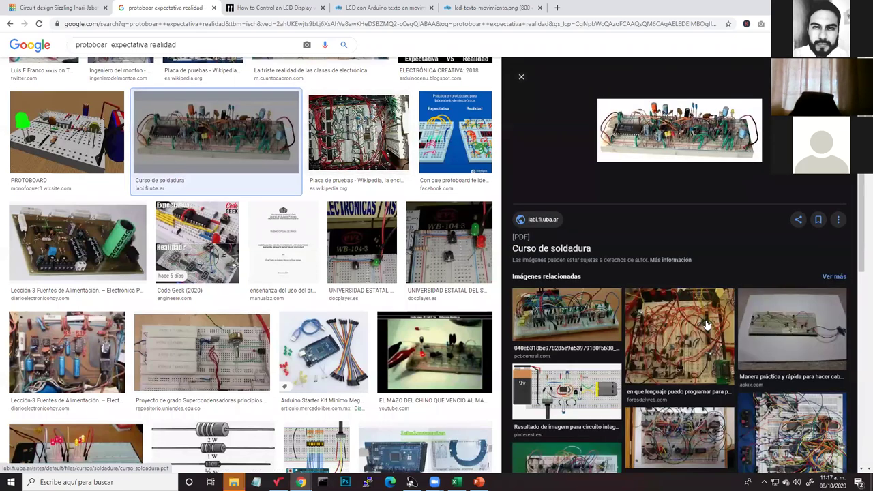
scroll(552, 309, down, 2)
scroll(591, 294, down, 5)
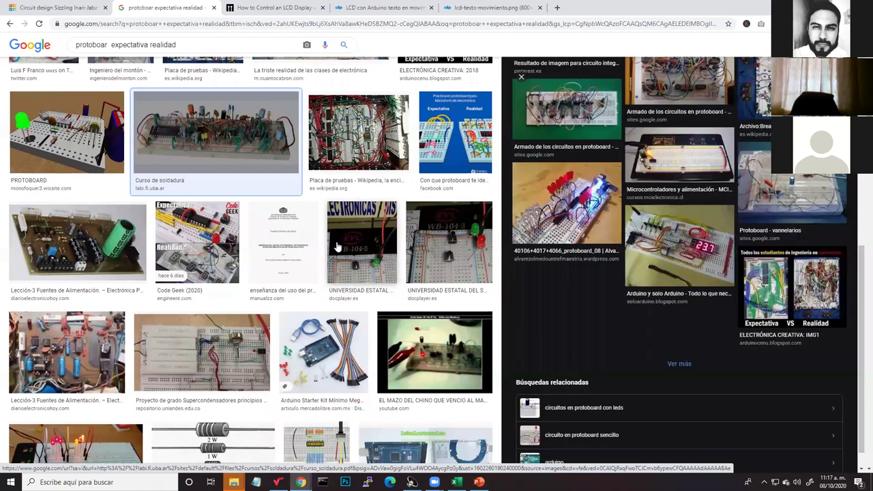
scroll(336, 247, down, 3)
Search Google Images for "protoboard cableado".
scroll(336, 247, up, 6)
drag(178, 52, 78, 66)
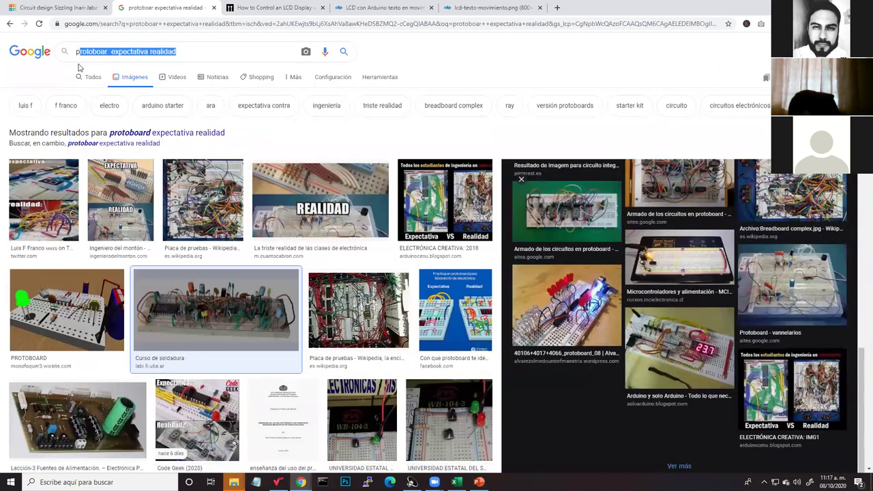
key(BackSpace)
text(c)
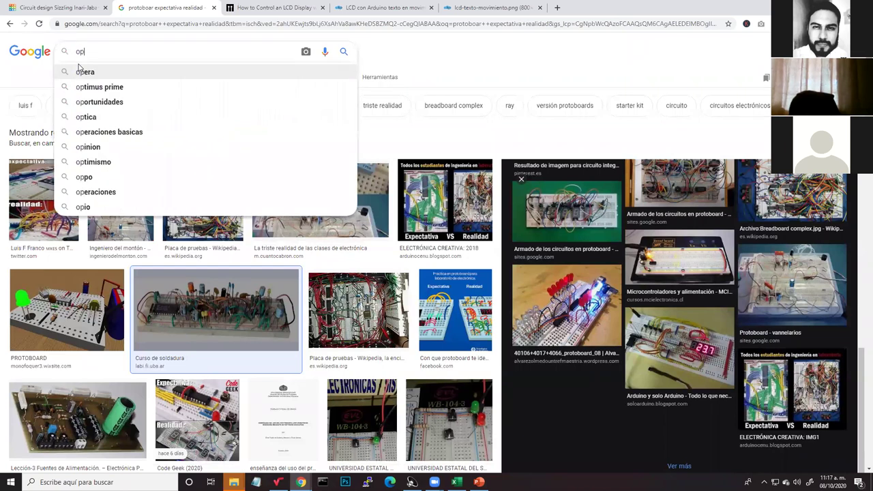
key(BackSpace)
text(pr)
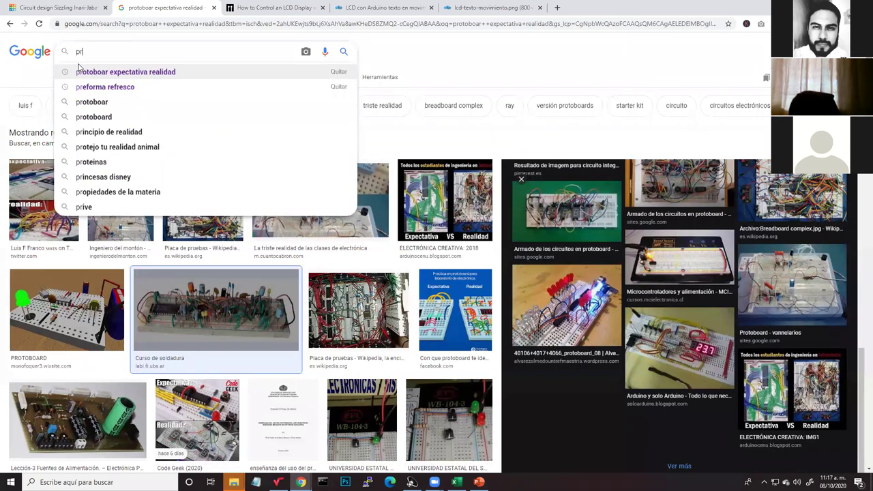
text(otoboard cableado)
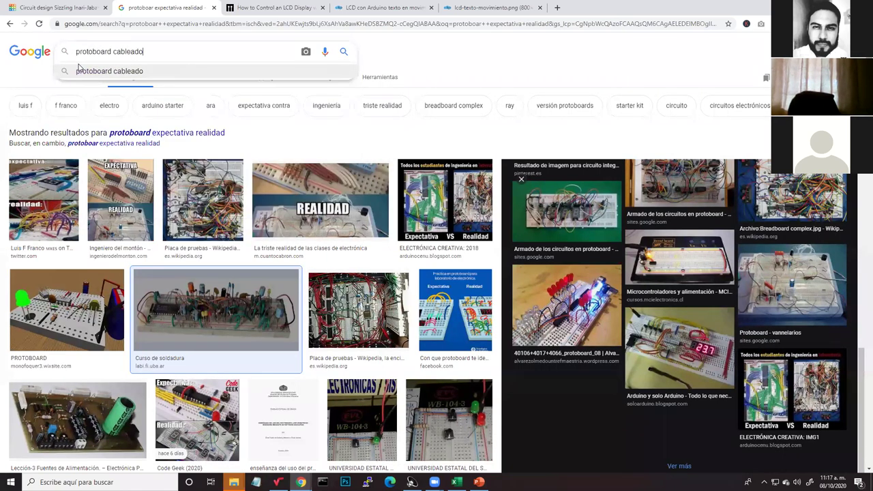
key(Return)
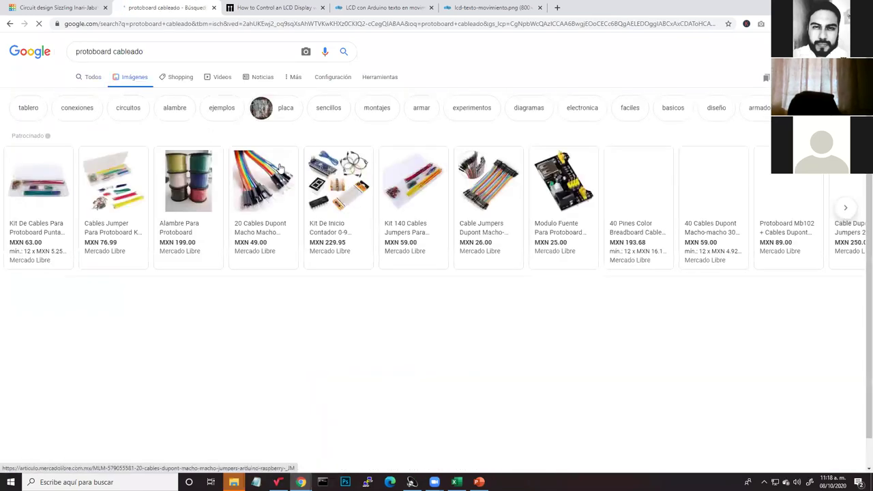
Preview the "Alambre Corriente AWG 24 para Protoboard" result and look through its related images of neat breadboard wiring.
scroll(496, 320, down, 1)
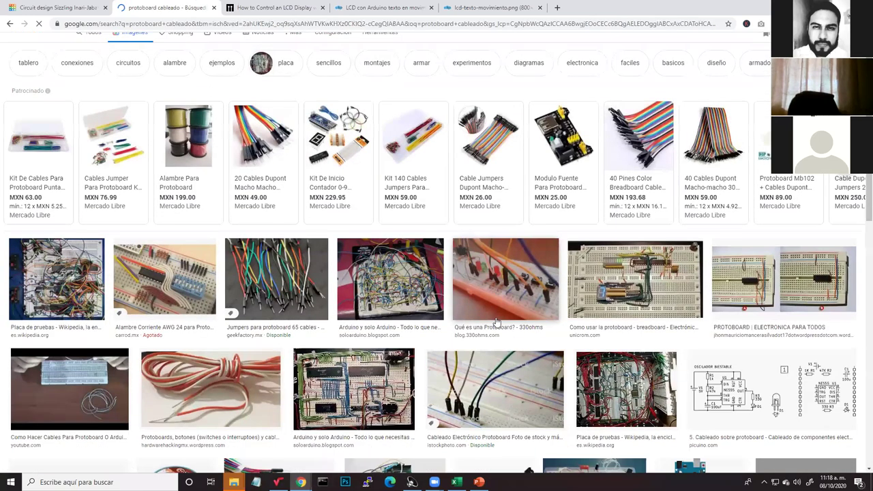
scroll(145, 162, down, 3)
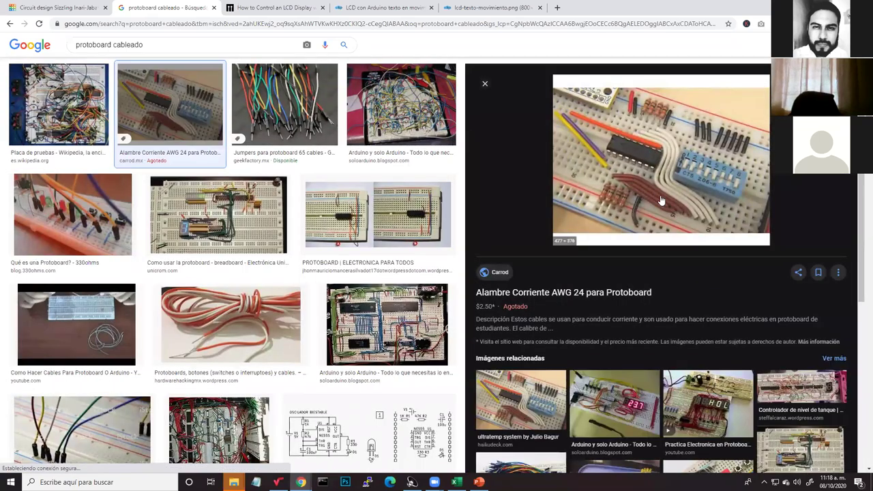
scroll(556, 368, down, 1)
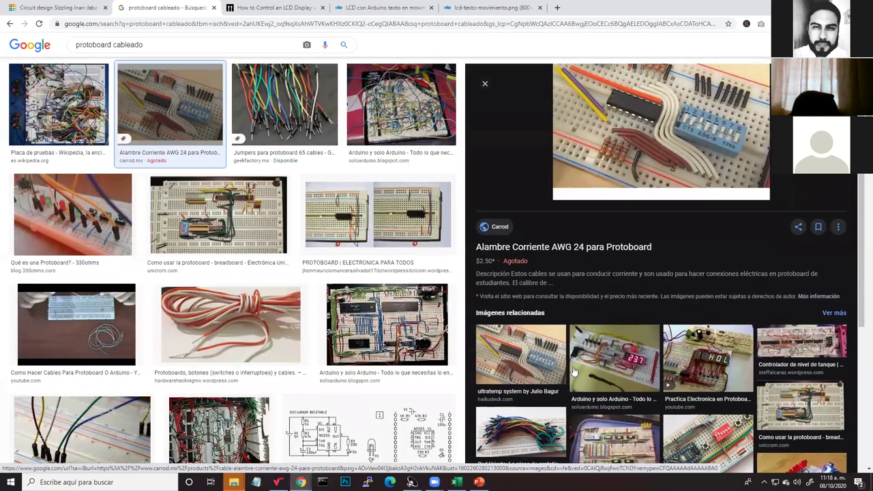
scroll(554, 366, down, 1)
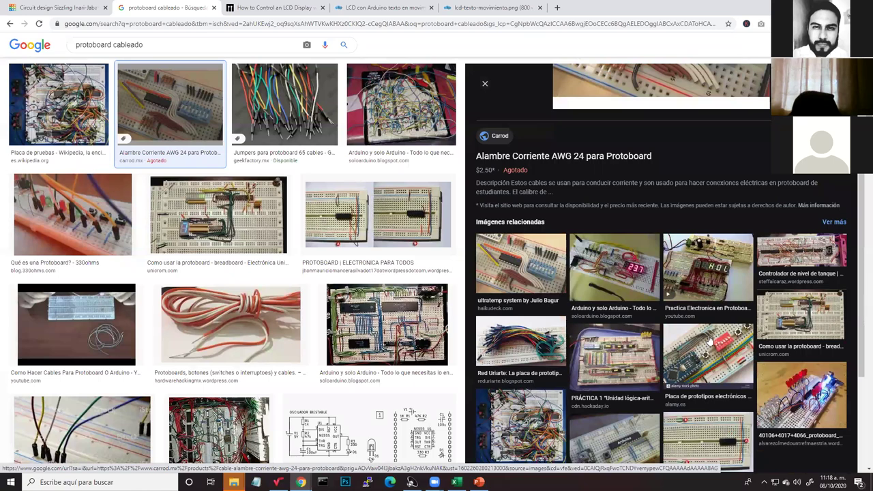
scroll(709, 341, down, 1)
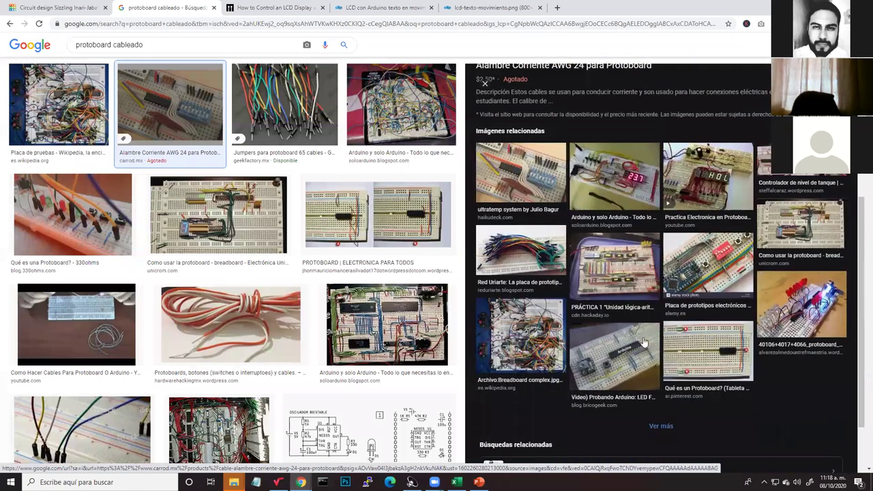
Preview the "Arduino y solo Arduino" Cablecitos breadboard picture and look through its related images.
click(339, 309)
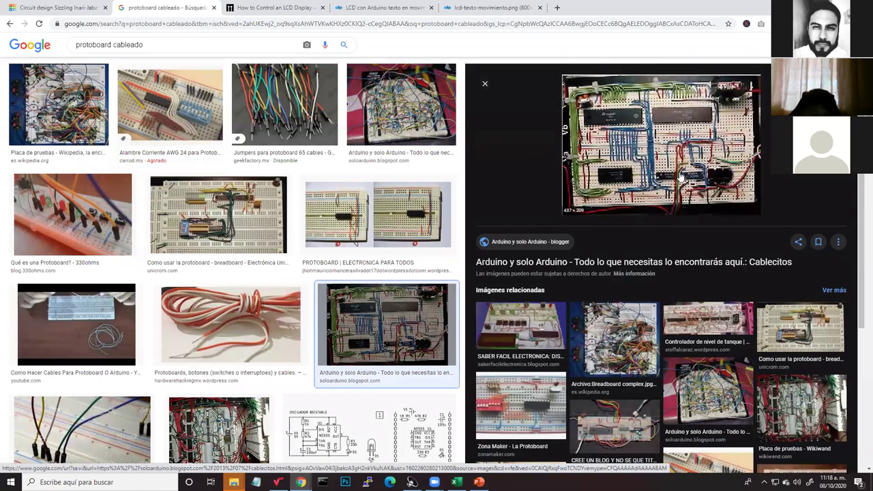
scroll(583, 246, down, 2)
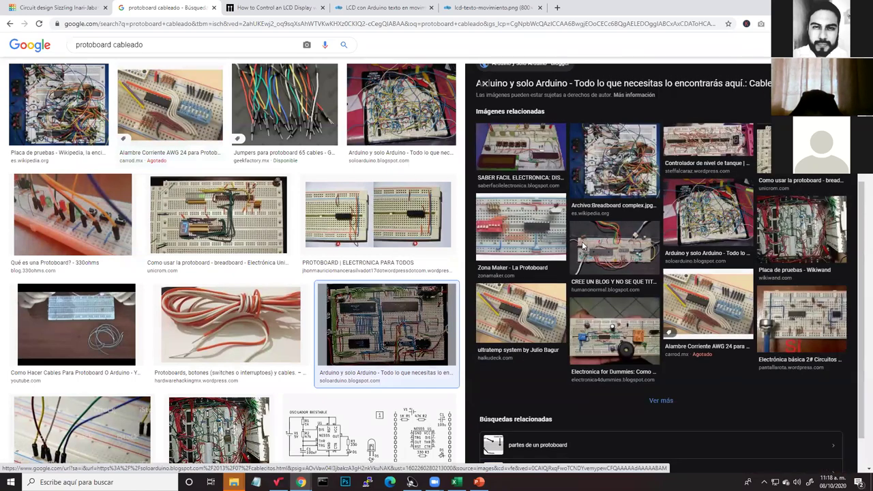
scroll(583, 245, down, 1)
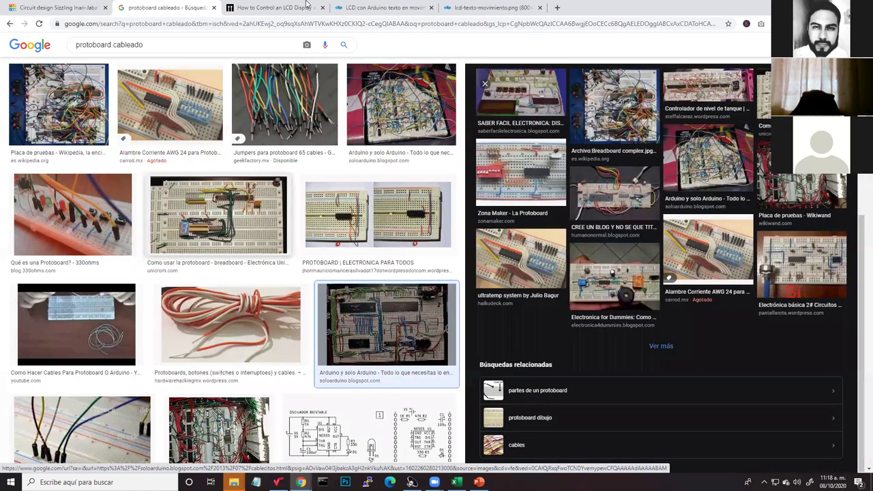
scroll(240, 279, up, 3)
Consult the tutorial's wiring diagram, return to the Tinkercad circuit and review its cable layout.
click(355, 3)
key(ctrl+Tab)
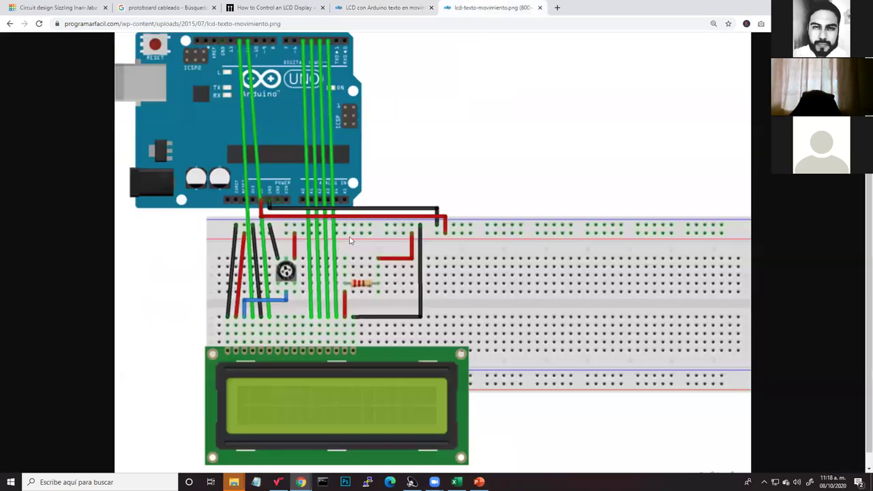
click(37, 6)
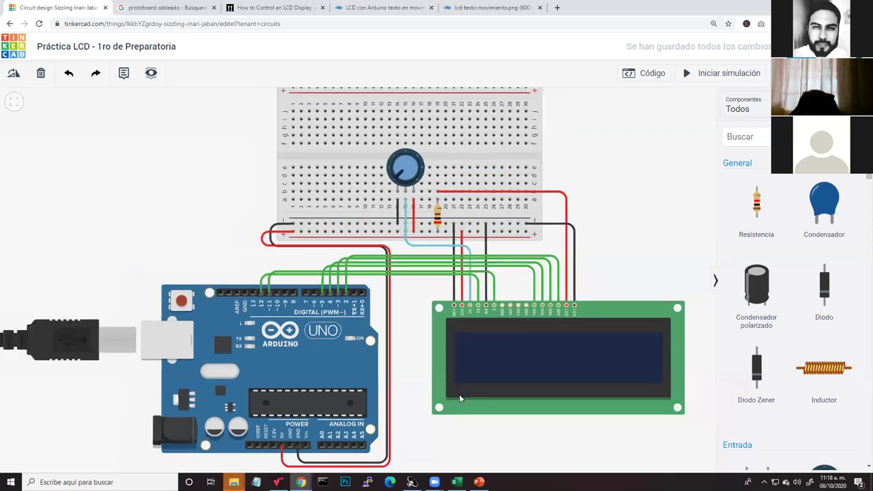
scroll(437, 417, down, 1)
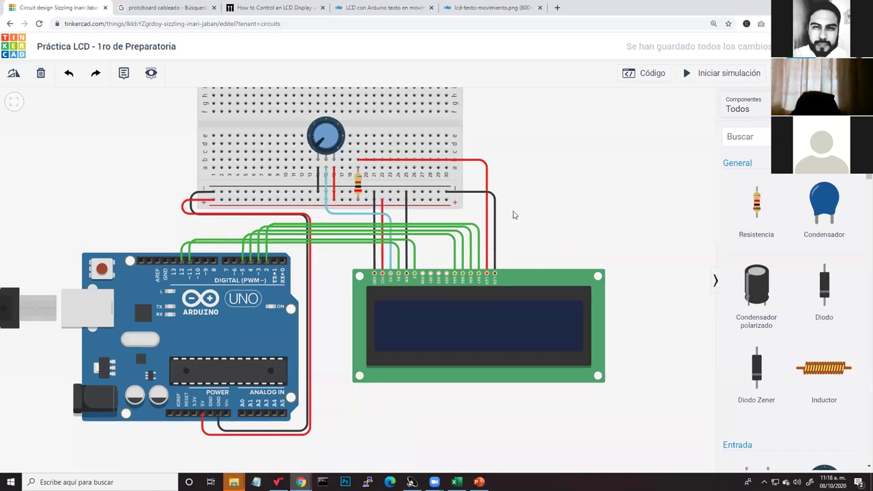
drag(583, 227, 595, 240)
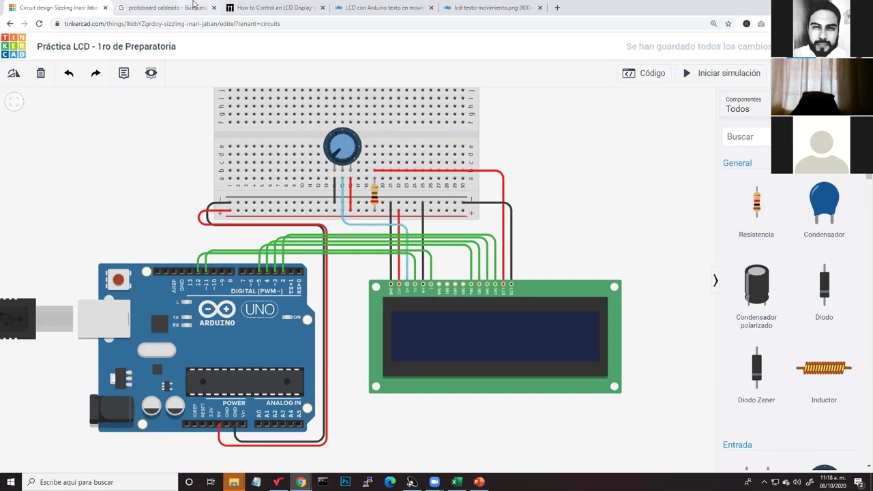
Switch to the programarfacil.com tutorial and read its materials list, wiring diagram and notes on the 200 Ω resistor and 10 kΩ potentiometer.
click(379, 7)
click(392, 227)
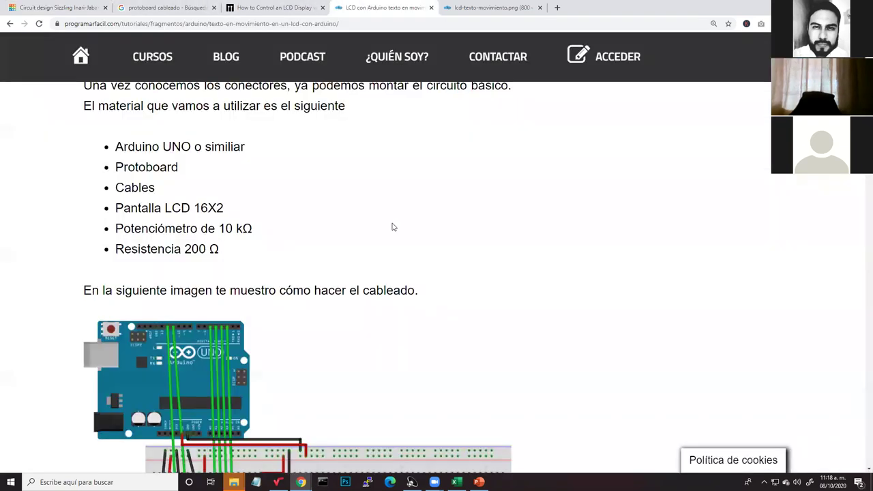
scroll(383, 275, down, 4)
scroll(383, 275, up, 2)
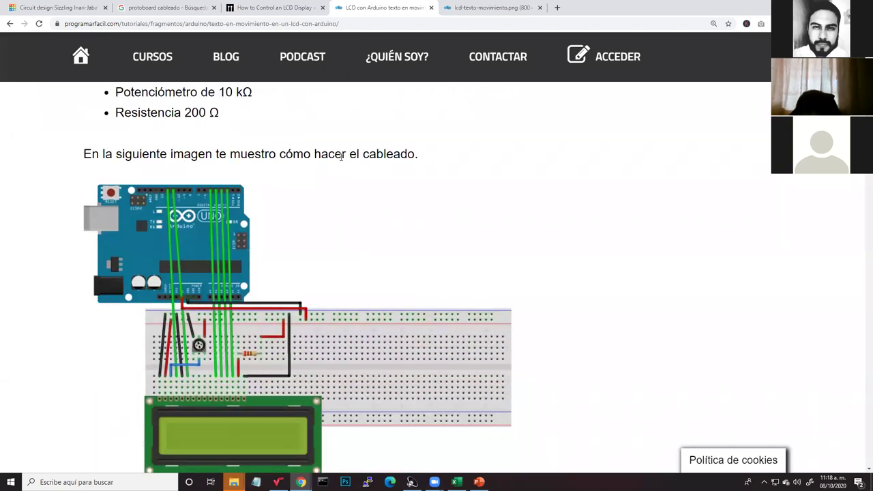
scroll(326, 240, down, 1)
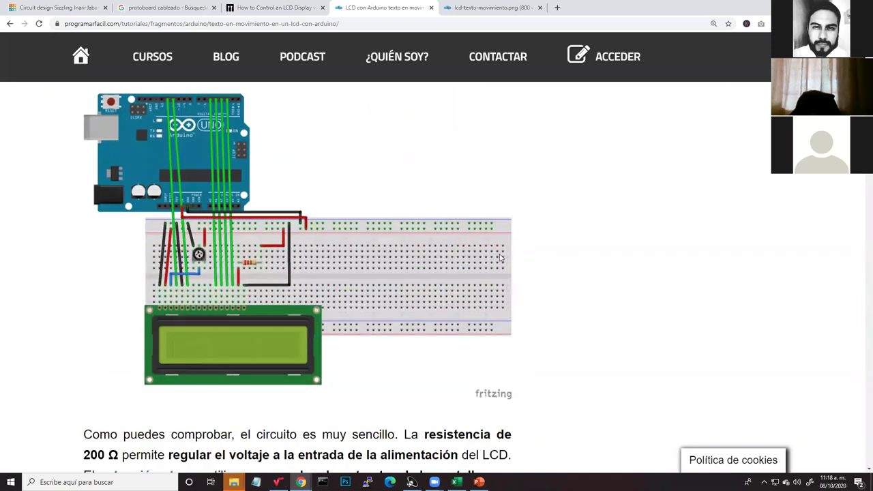
scroll(478, 294, down, 2)
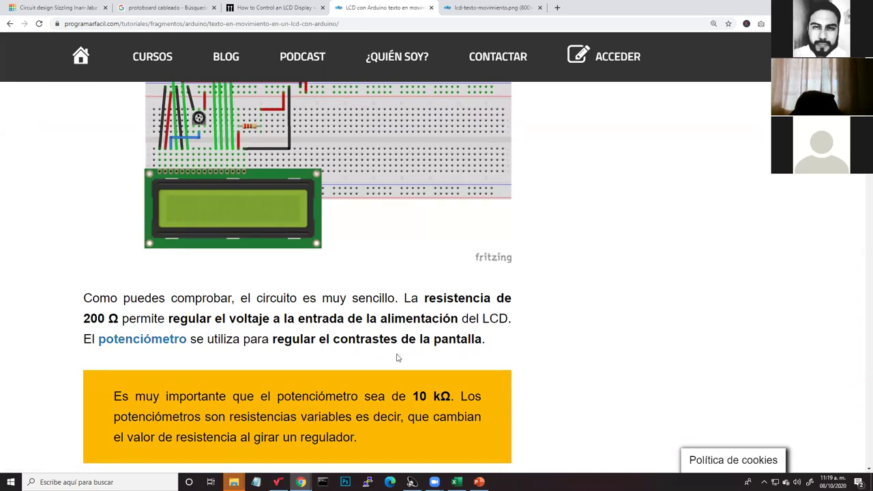
scroll(398, 351, down, 1)
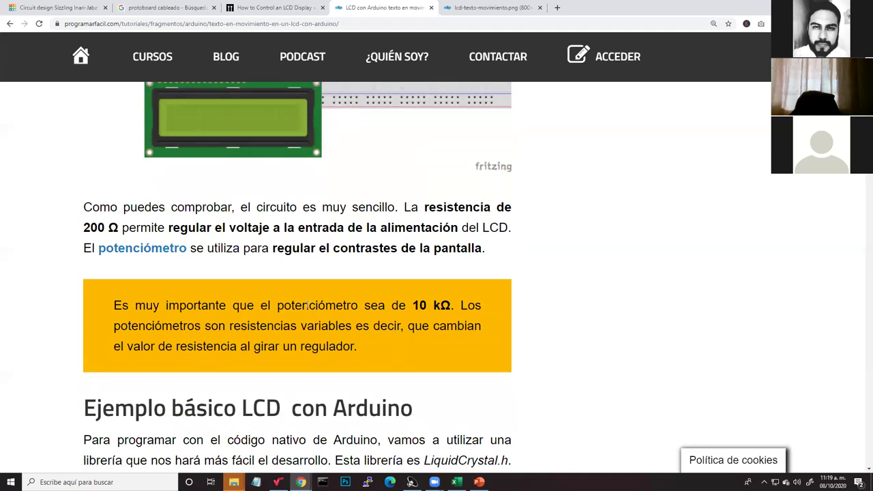
drag(411, 306, 443, 306)
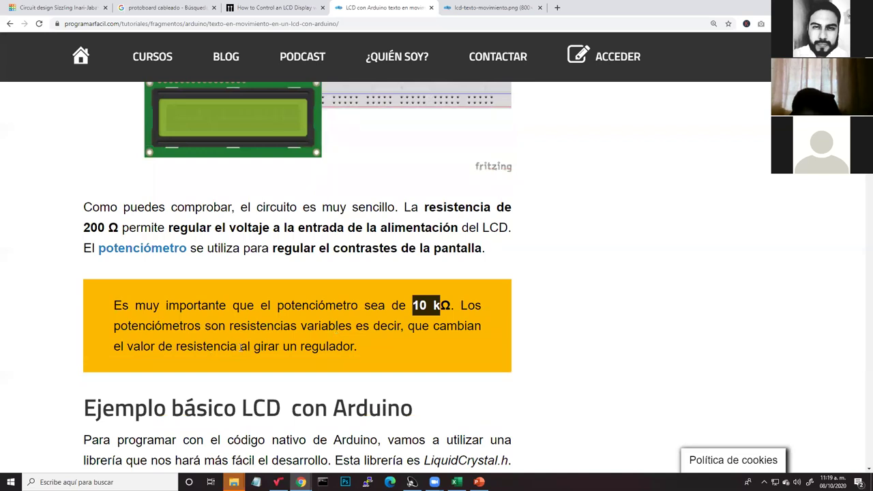
Read the "Ejemplo básico LCD con Arduino" section, including the LiquidCrystal.h import and the column and row constants.
scroll(337, 348, down, 1)
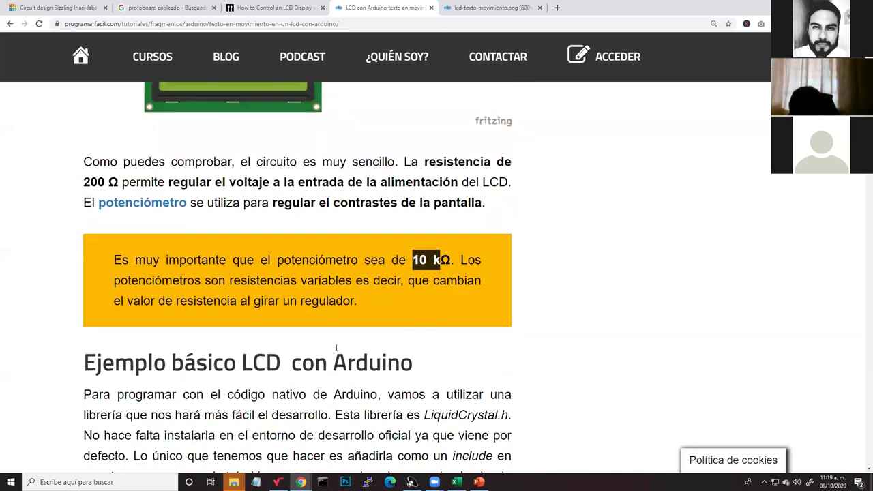
scroll(336, 347, down, 5)
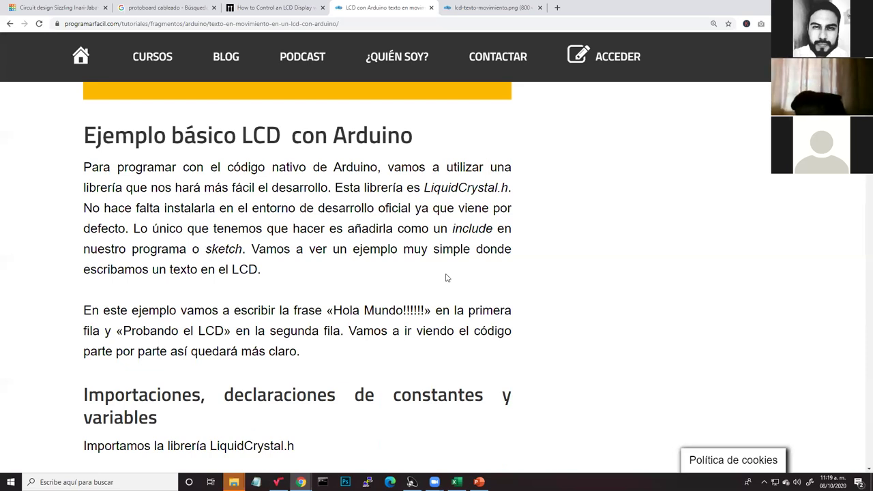
scroll(222, 327, down, 1)
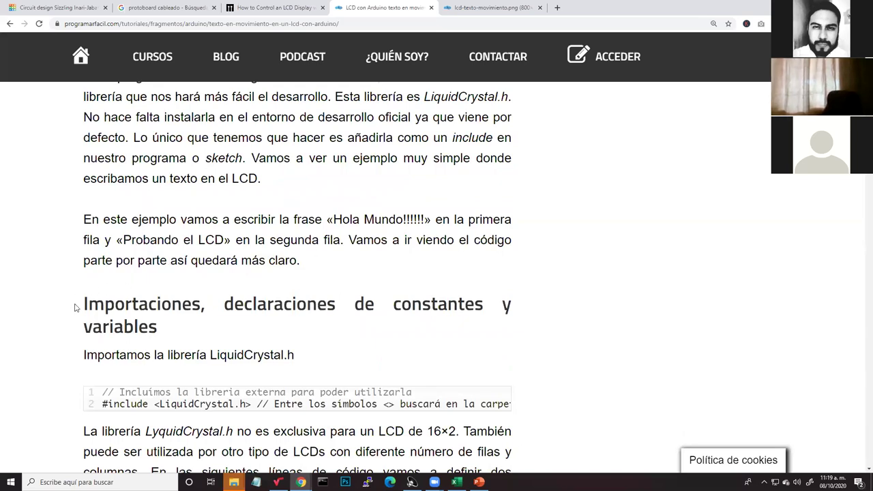
scroll(76, 307, down, 1)
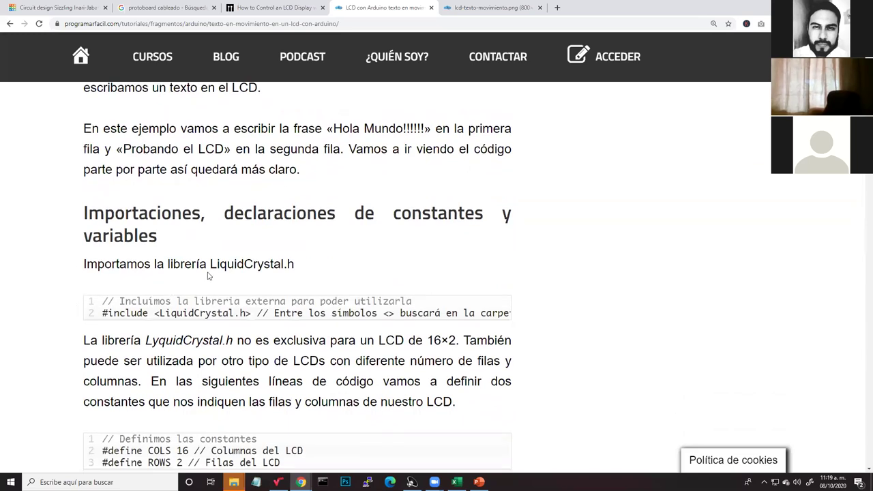